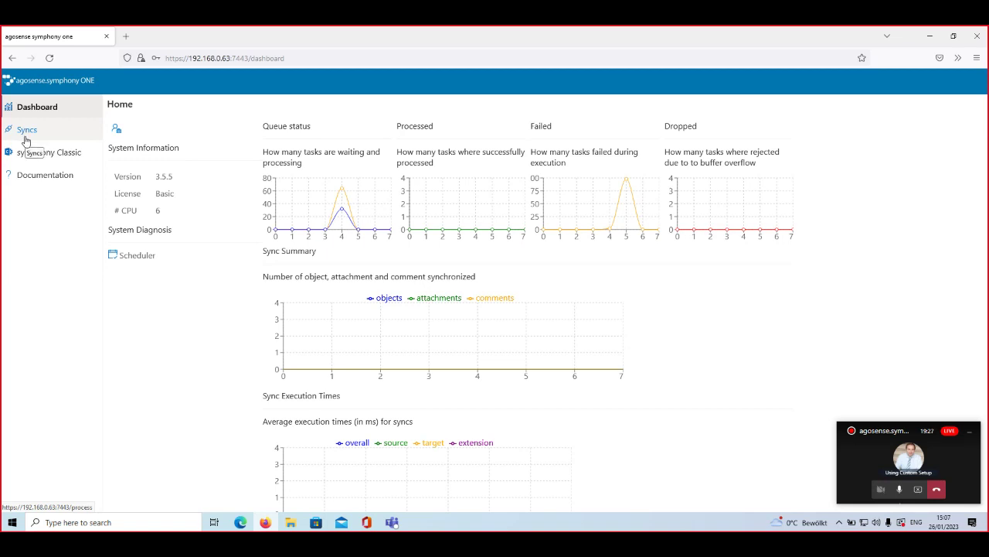
Step: Create a Merge sync named snow2cbBug with ServiceNow as source and CodeBeamer as target
click(27, 141)
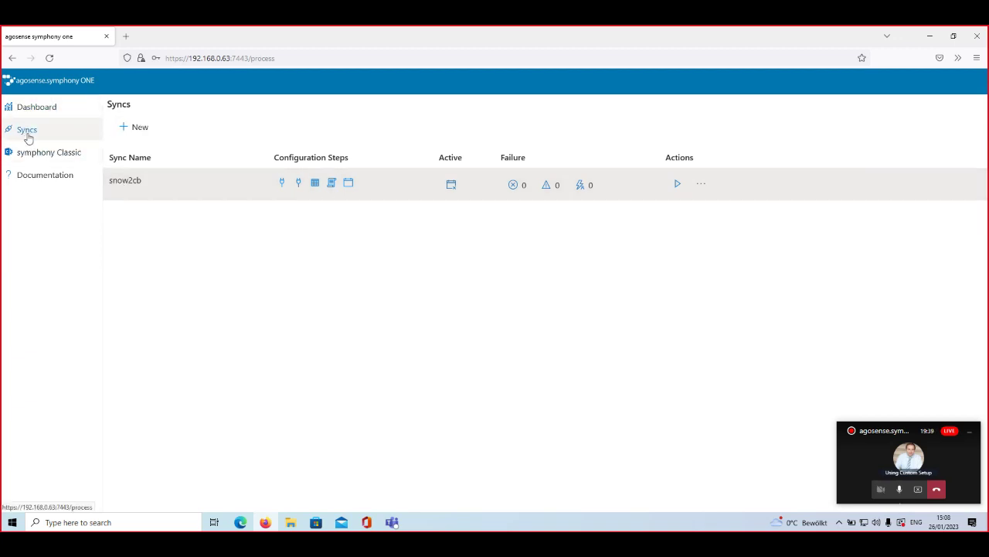
click(135, 129)
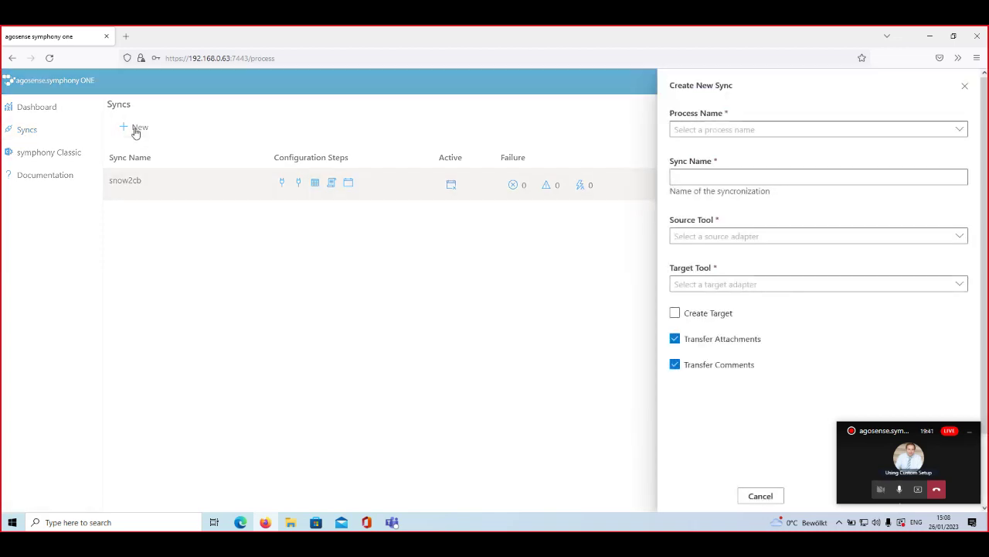
click(959, 129)
click(688, 148)
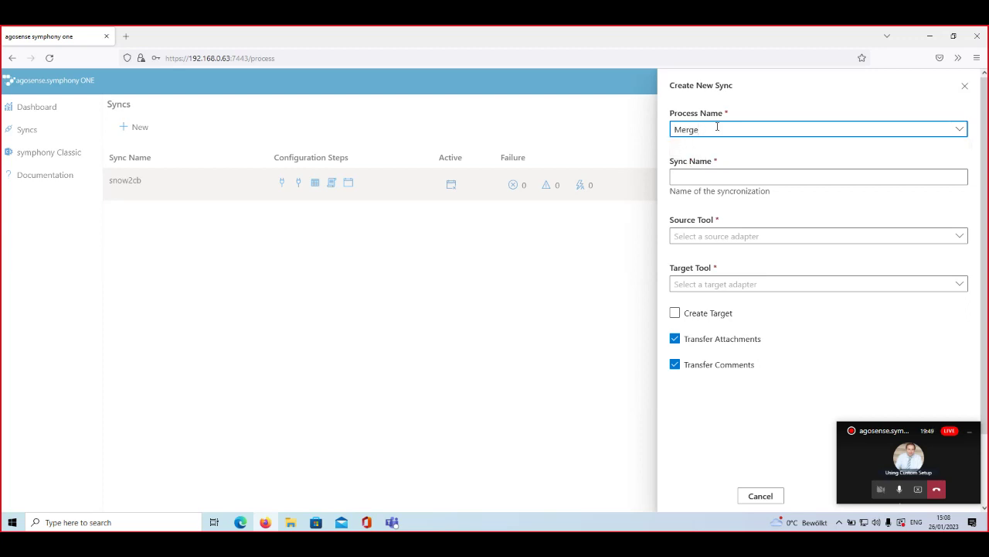
click(747, 177)
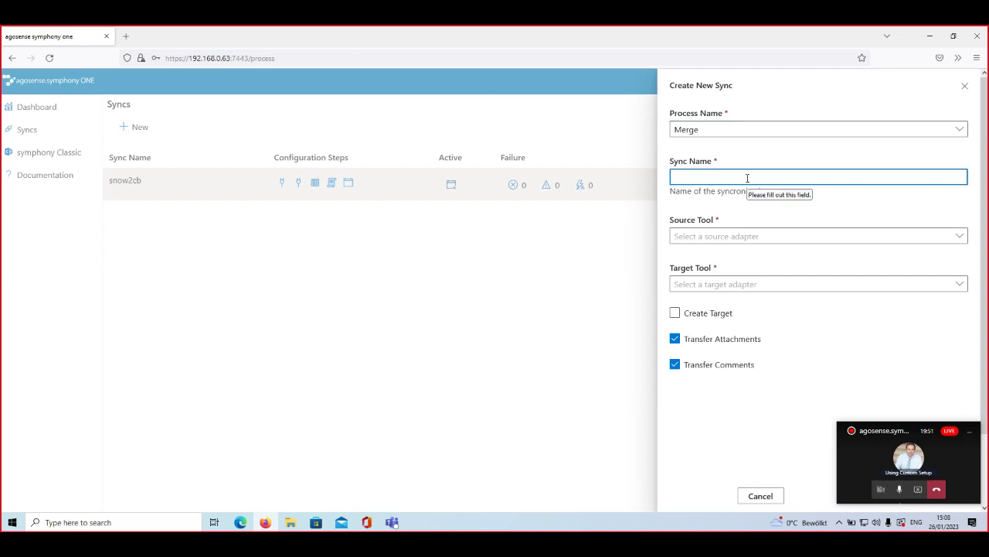
text(snow2cbBug)
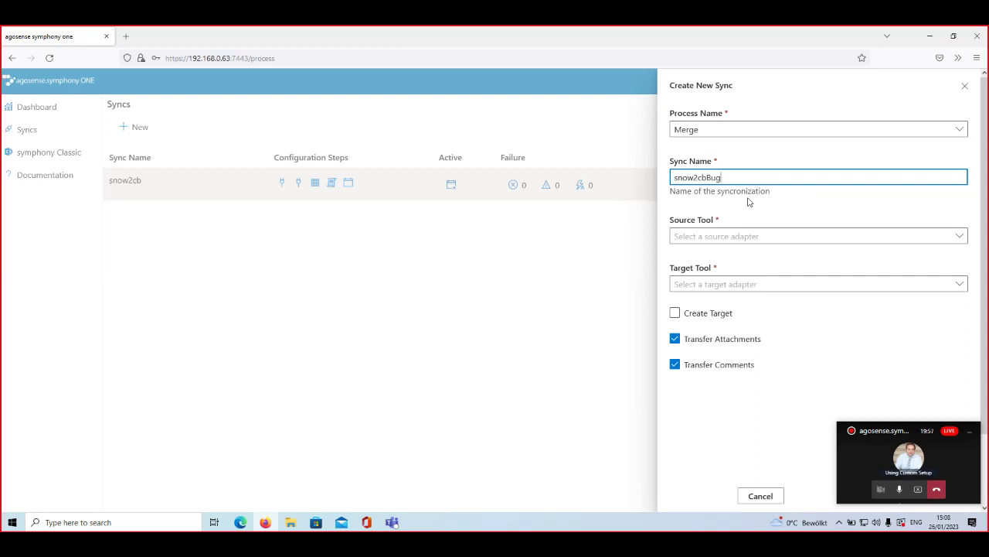
click(959, 236)
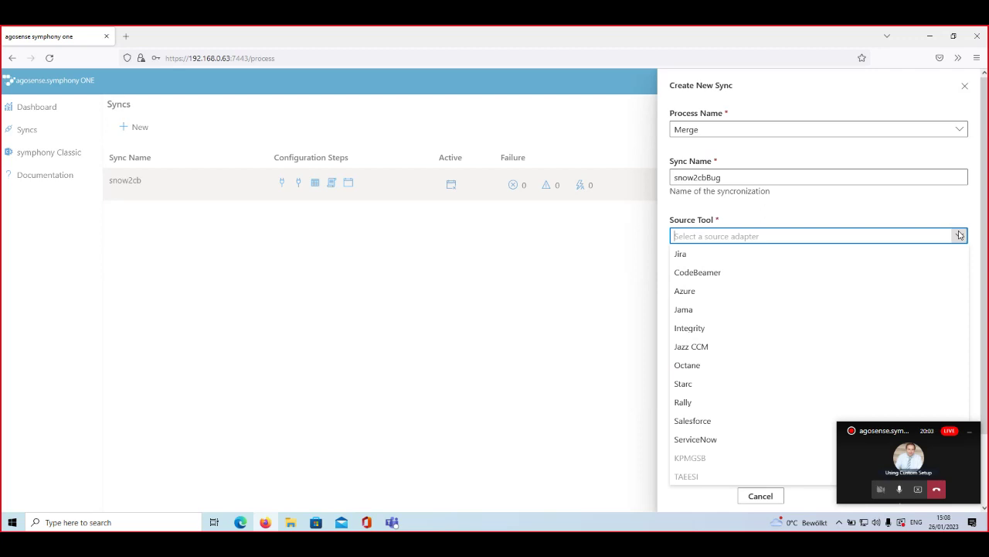
click(767, 438)
click(959, 284)
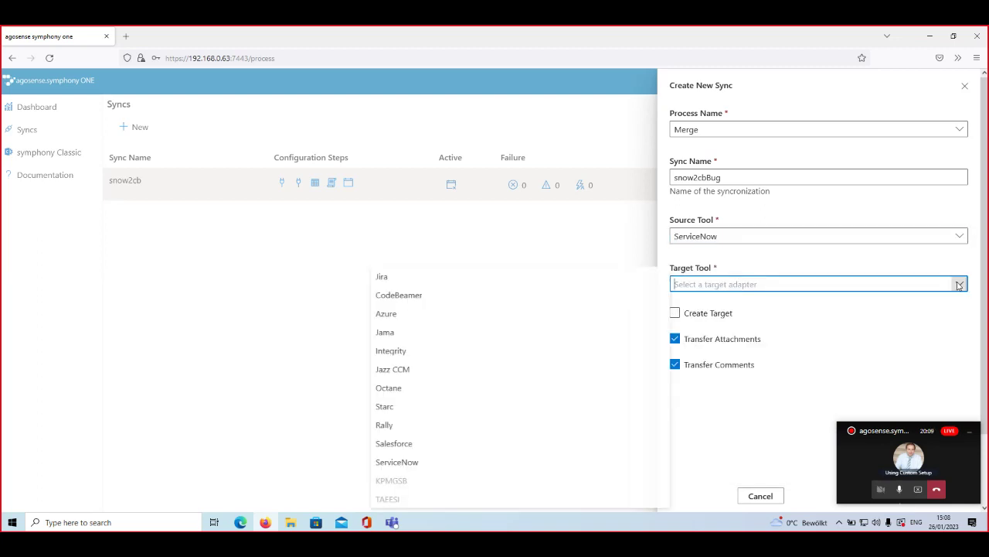
click(583, 301)
drag(859, 443, 800, 417)
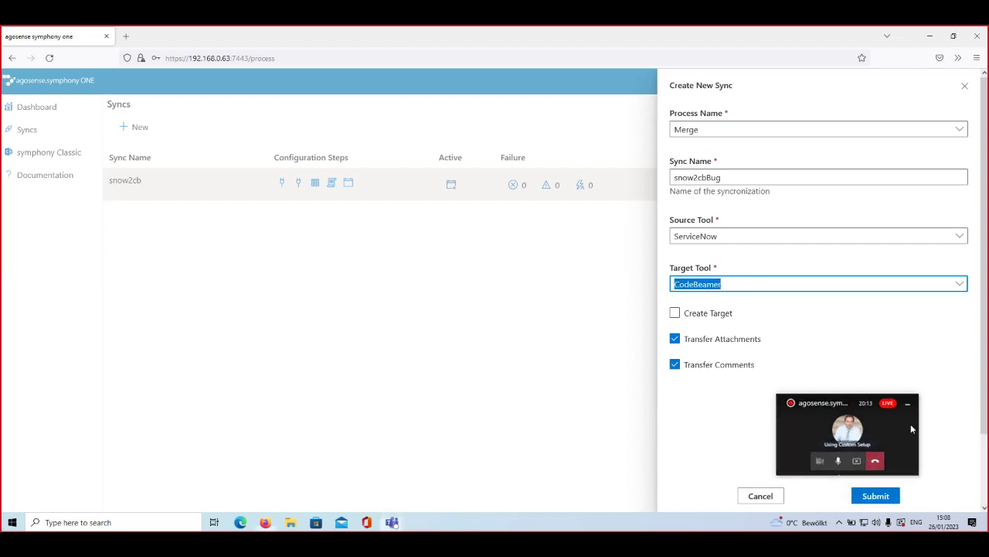
click(874, 496)
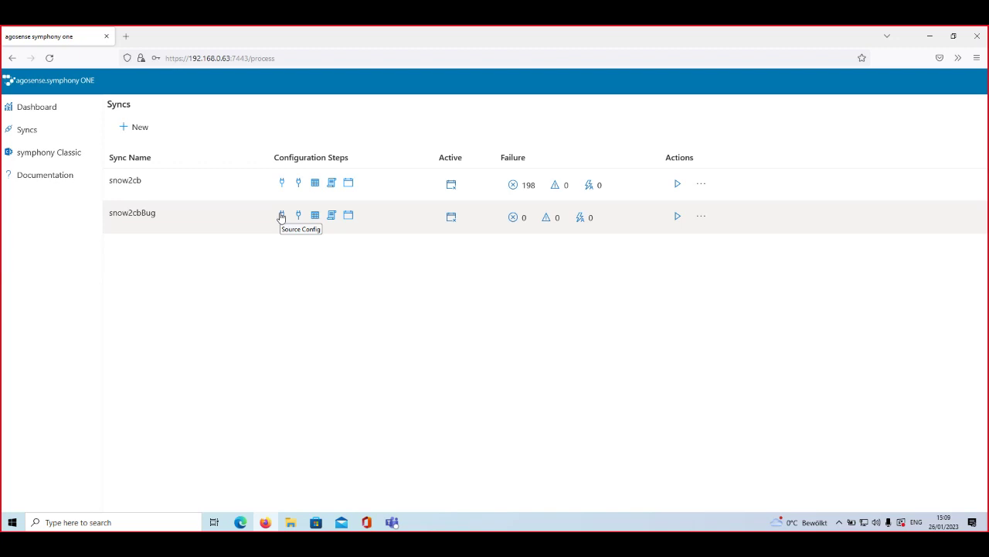
Step: Configure snow2cbBug's ServiceNow source with the server URL and admin credentials, test, and submit
click(282, 217)
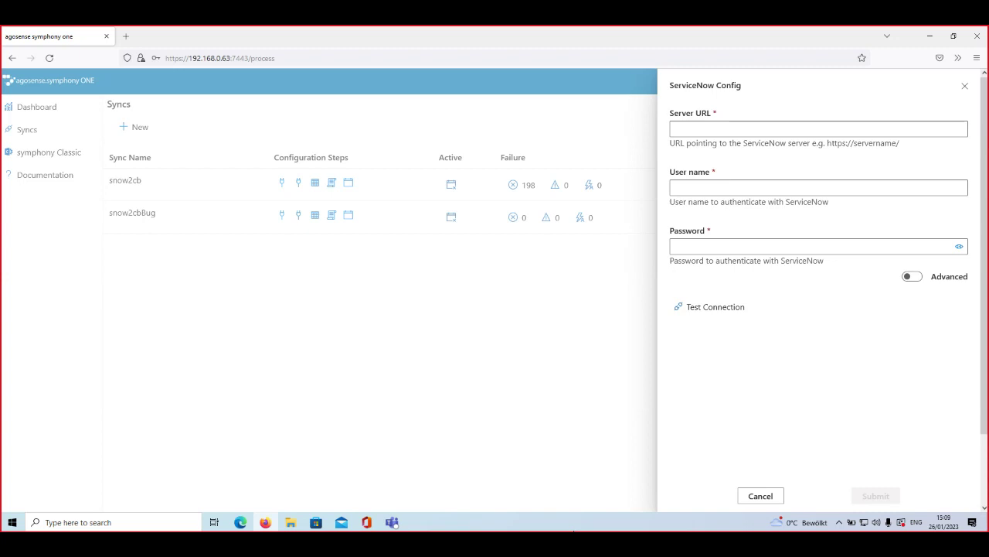
click(764, 132)
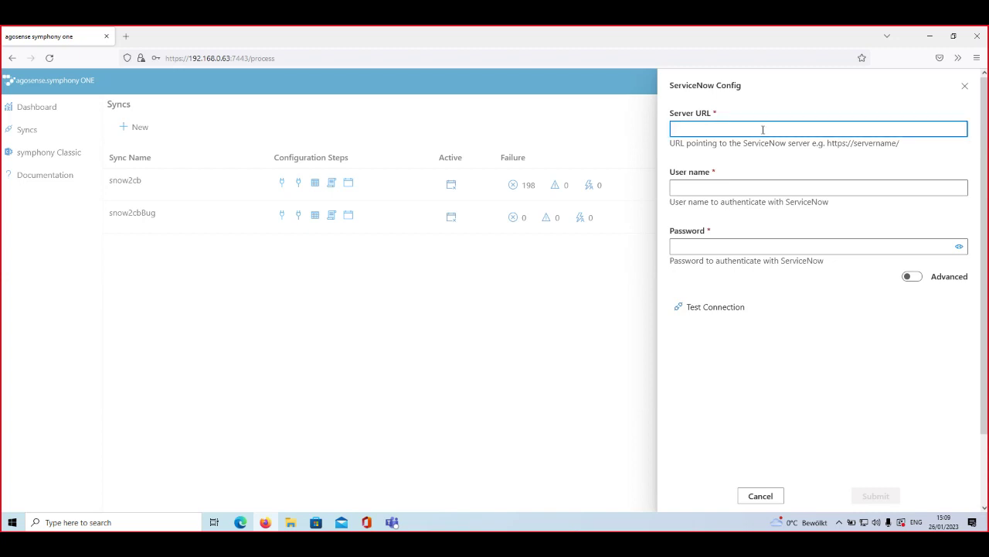
text(https://dev88231.service-now.com/)
click(720, 189)
text(admin)
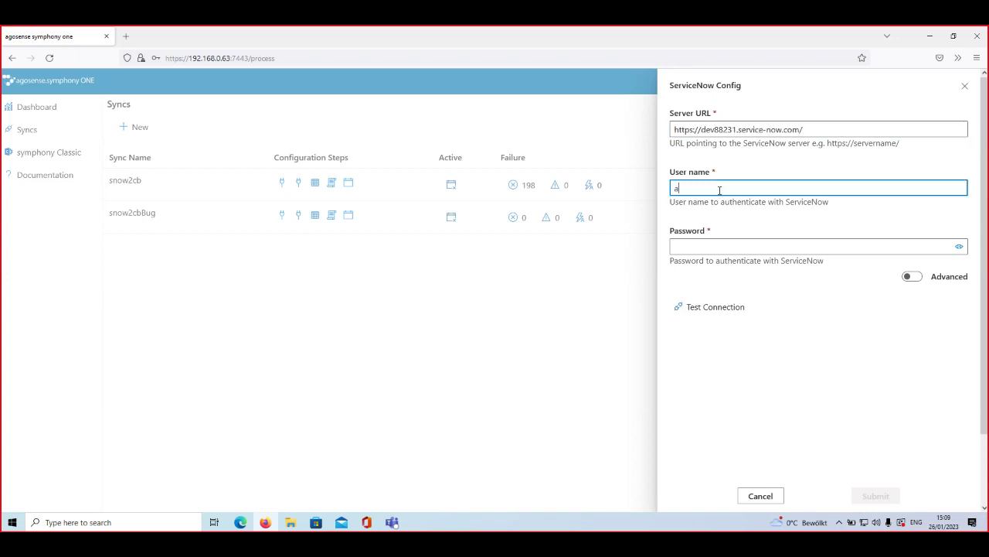
key(Tab)
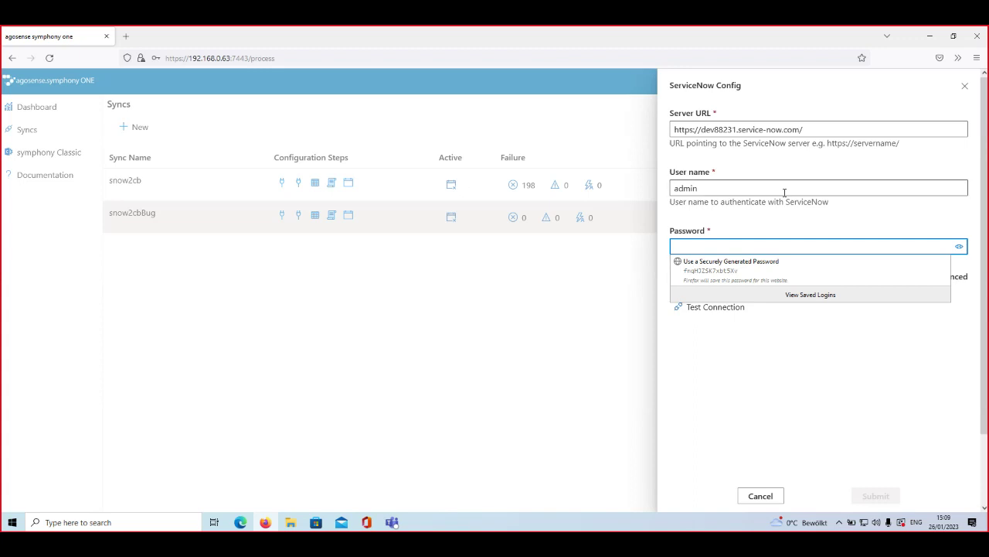
click(721, 246)
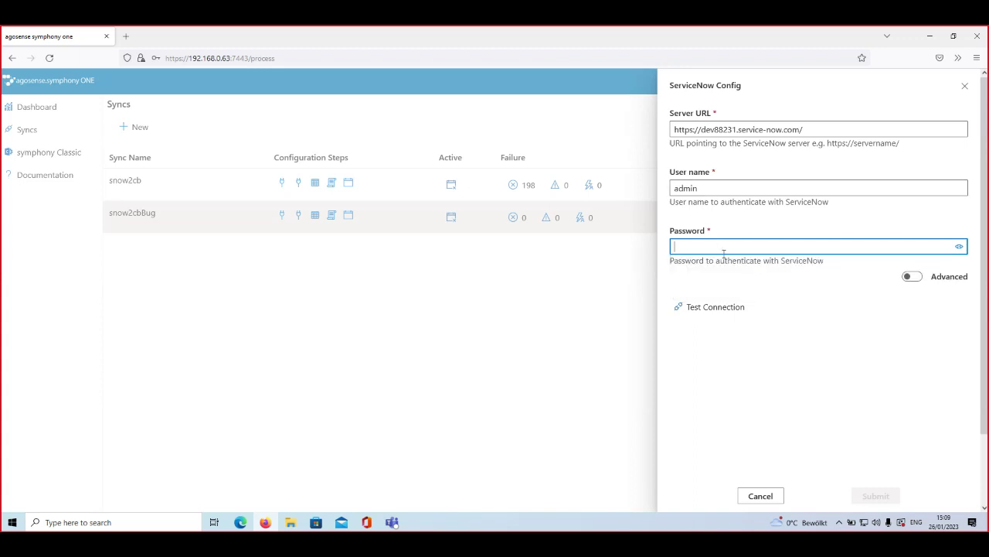
key(ctrl+v)
click(716, 307)
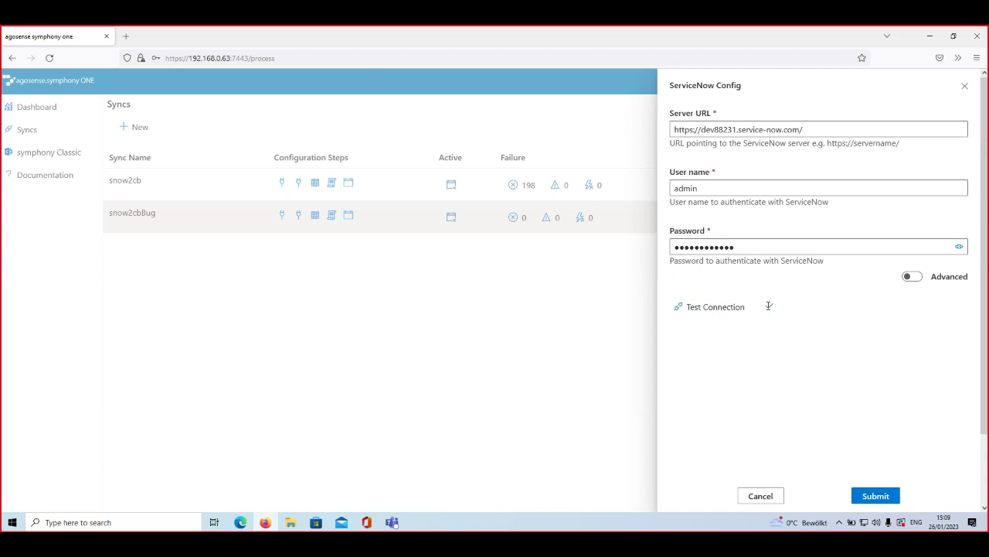
click(872, 497)
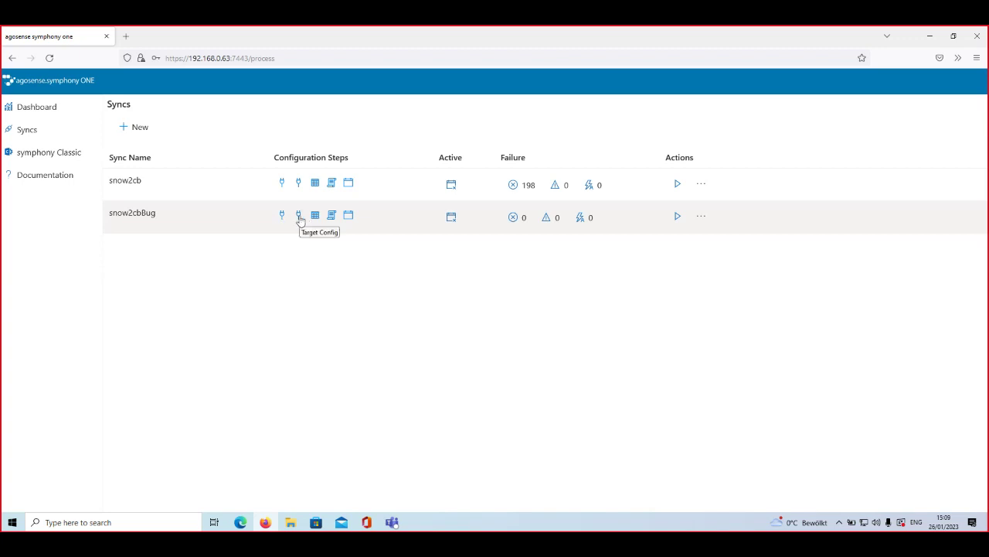
Step: Copy the codebeamer server address from the browser into snow2cbBug's target Server URL
click(298, 216)
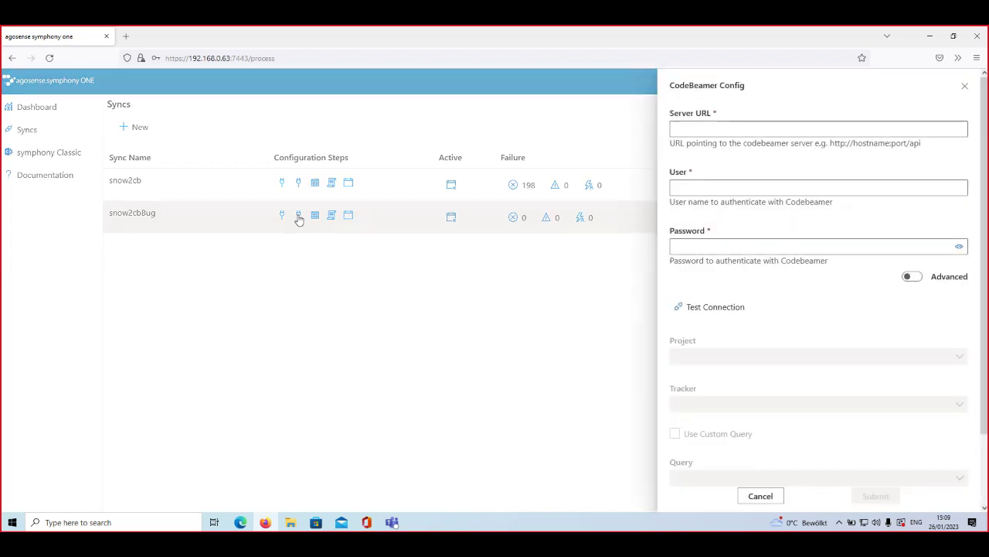
click(719, 131)
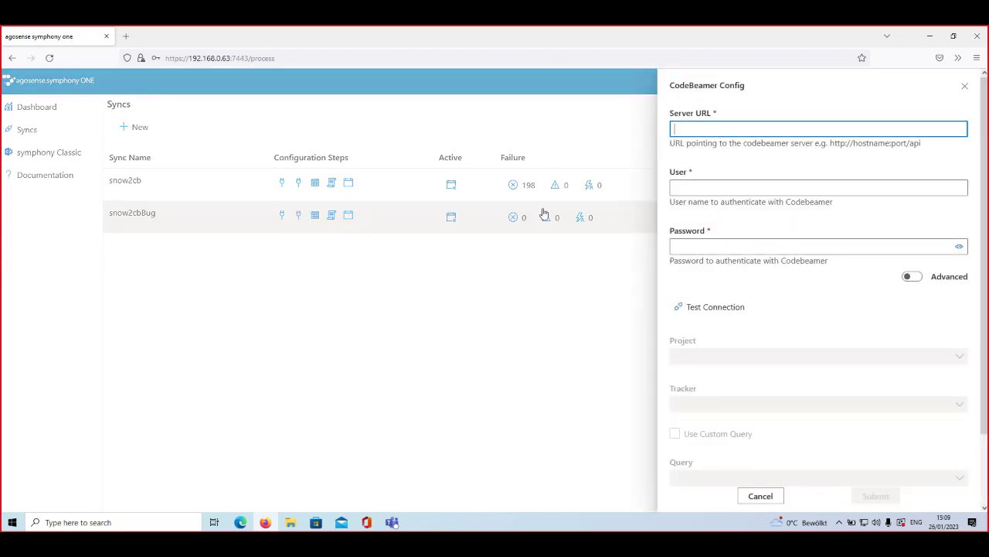
click(240, 522)
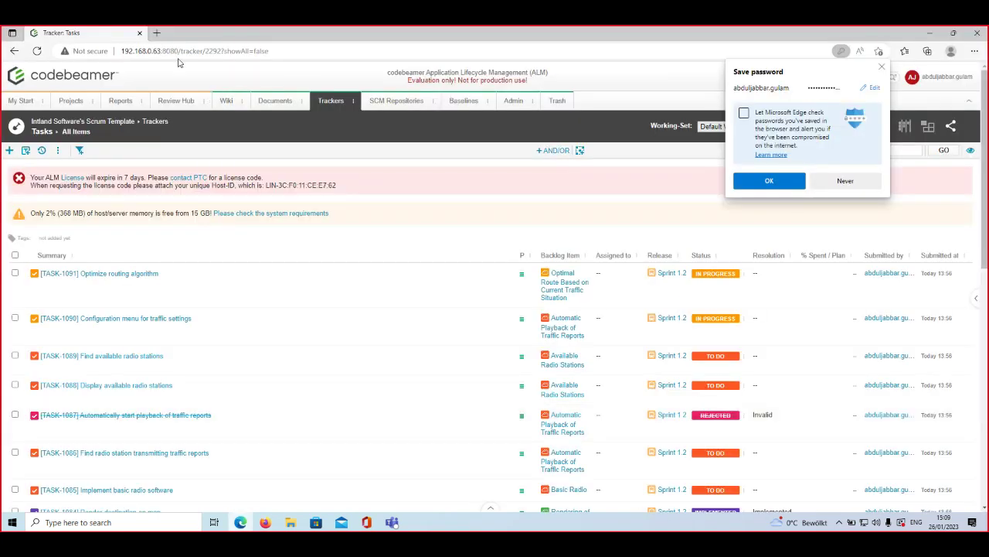
drag(175, 51, 116, 51)
key(ctrl+c)
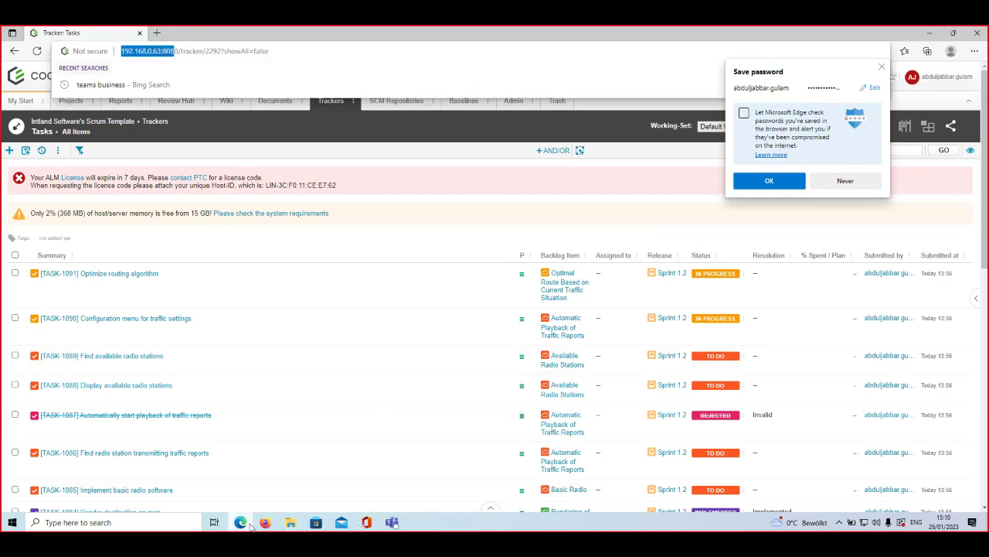
click(265, 522)
click(742, 129)
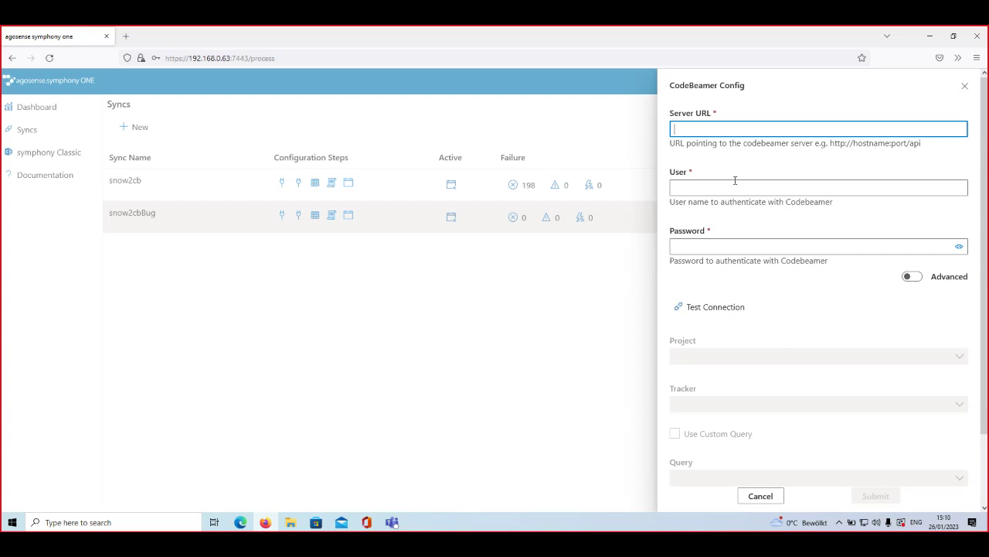
key(ctrl+v)
Step: Enter the codebeamer user name and account password
click(724, 187)
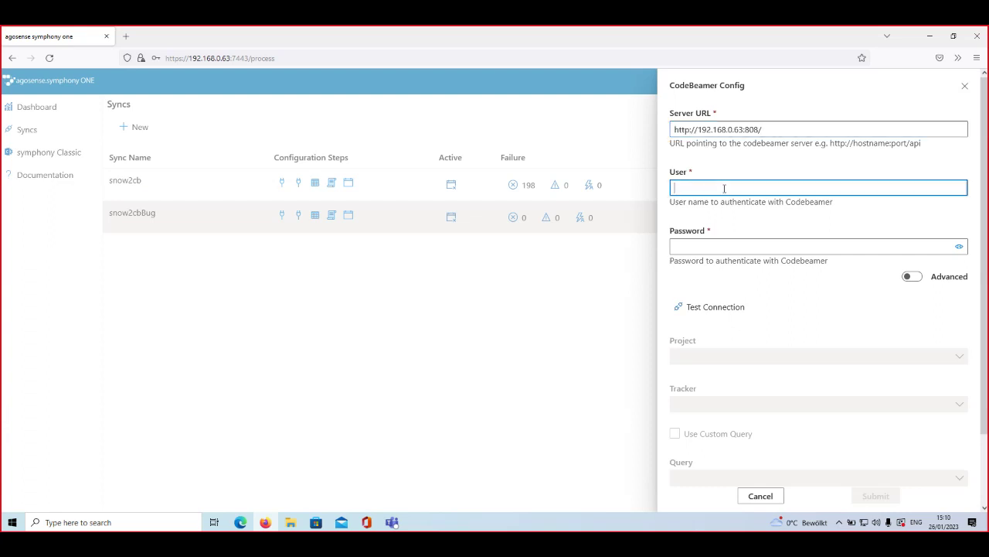
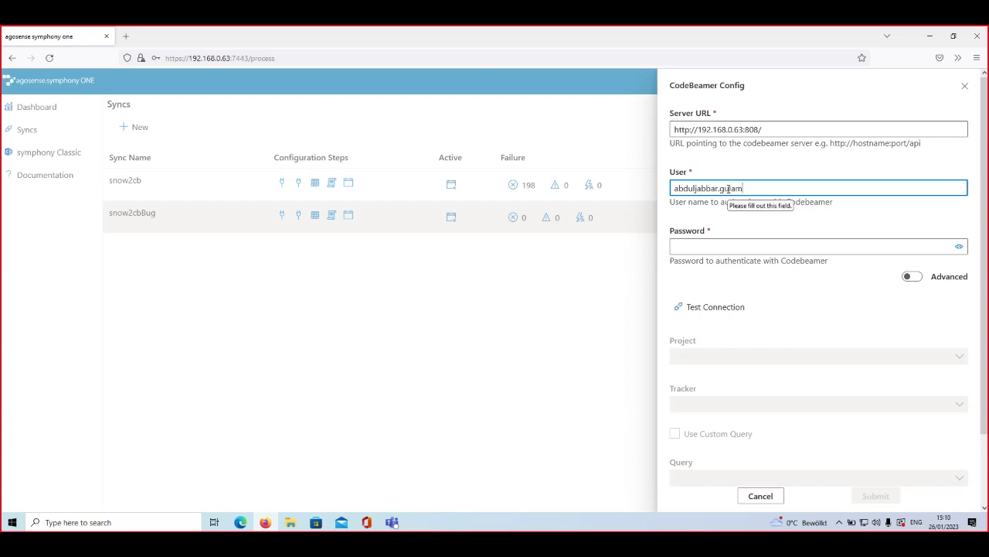
key(Tab)
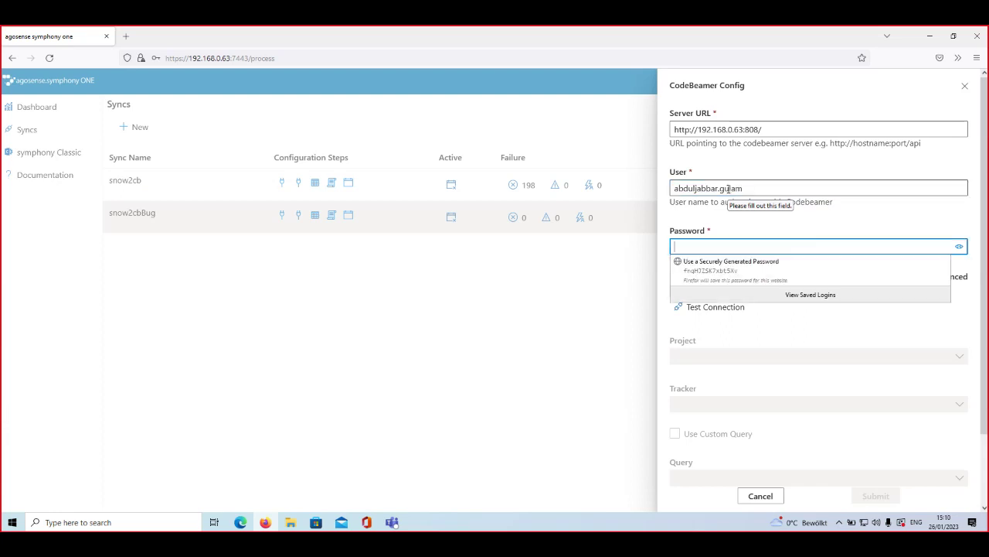
text(***)
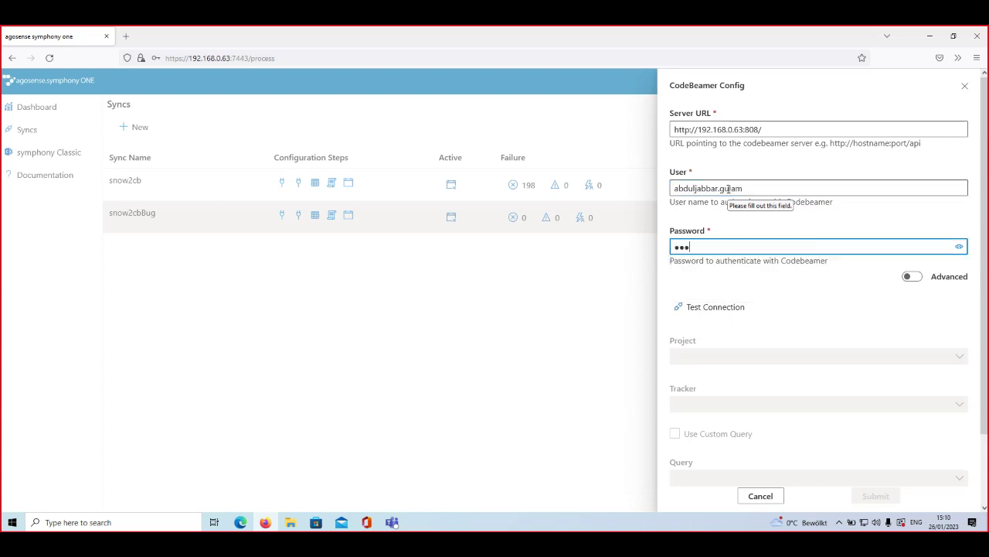
key(BackSpace)
key(BackSpace)
key(BackSpace)
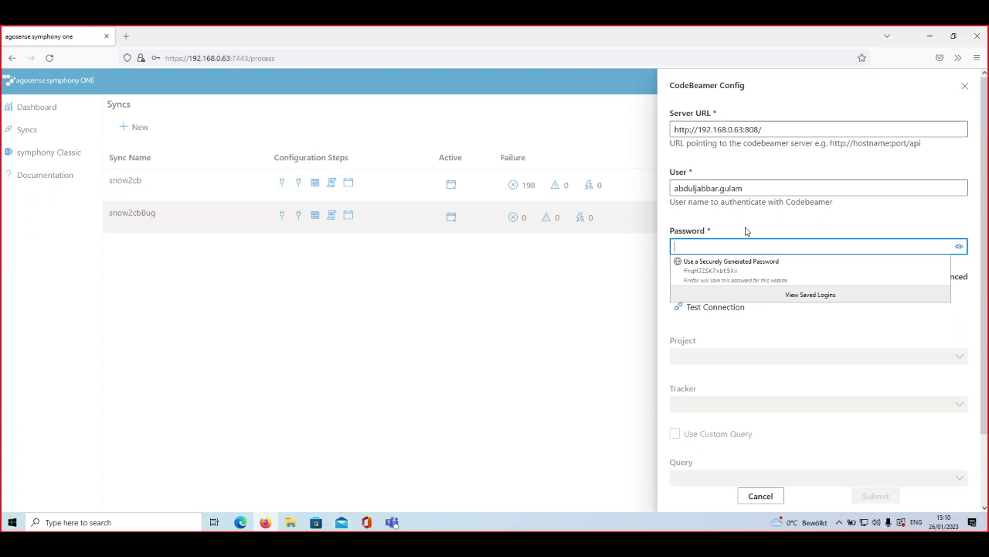
click(723, 248)
key(ctrl+v)
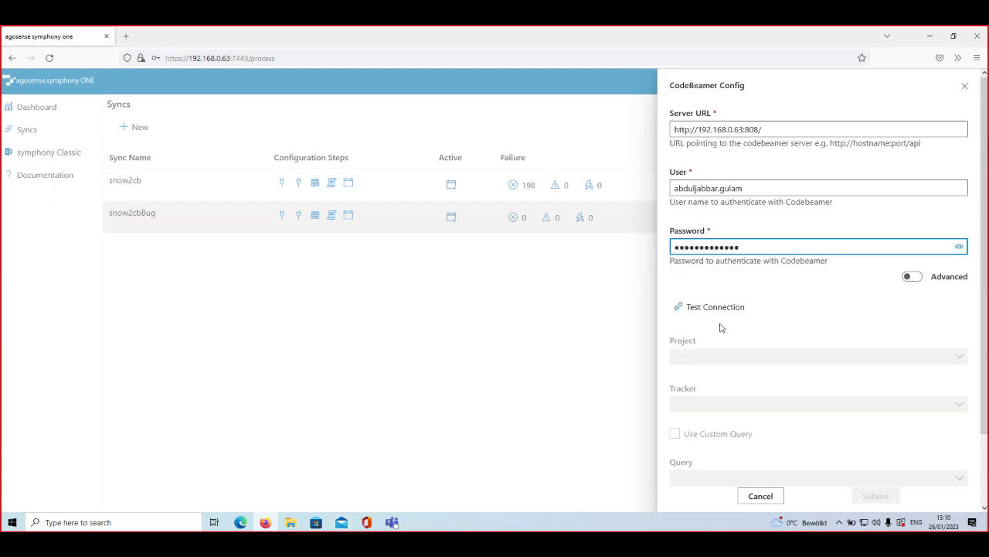
Step: Fix the server address with the api path and port 8080 until the connection test succeeds
click(722, 312)
click(796, 146)
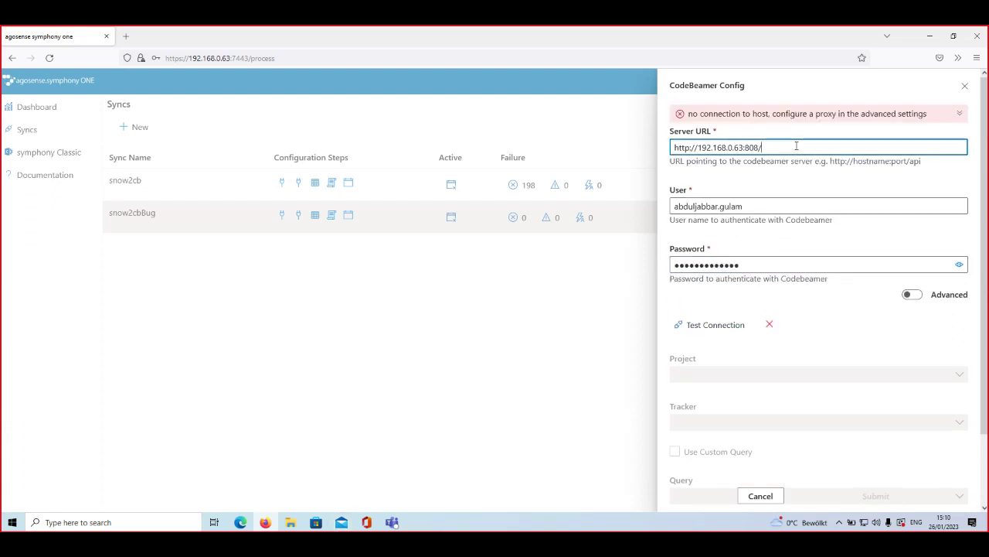
text(api)
click(701, 327)
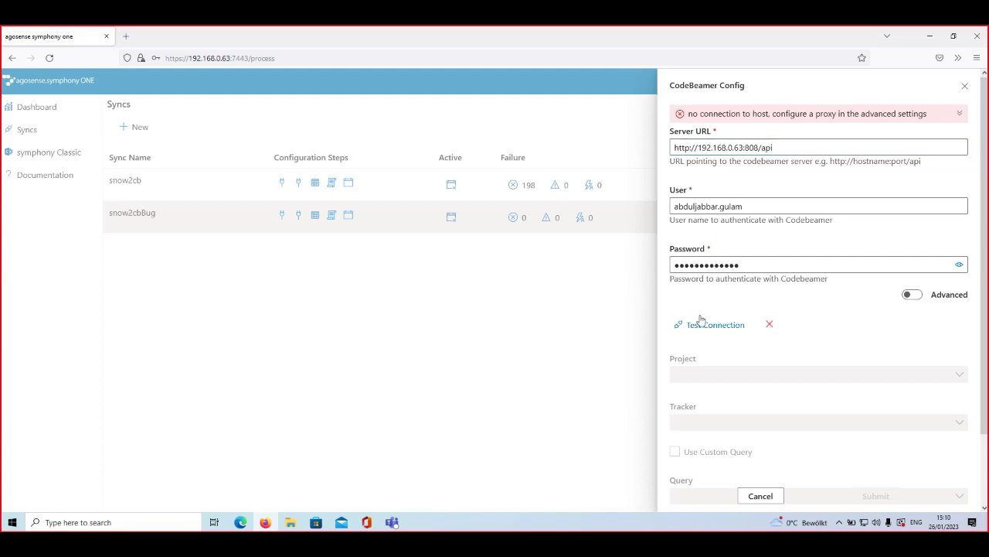
click(758, 147)
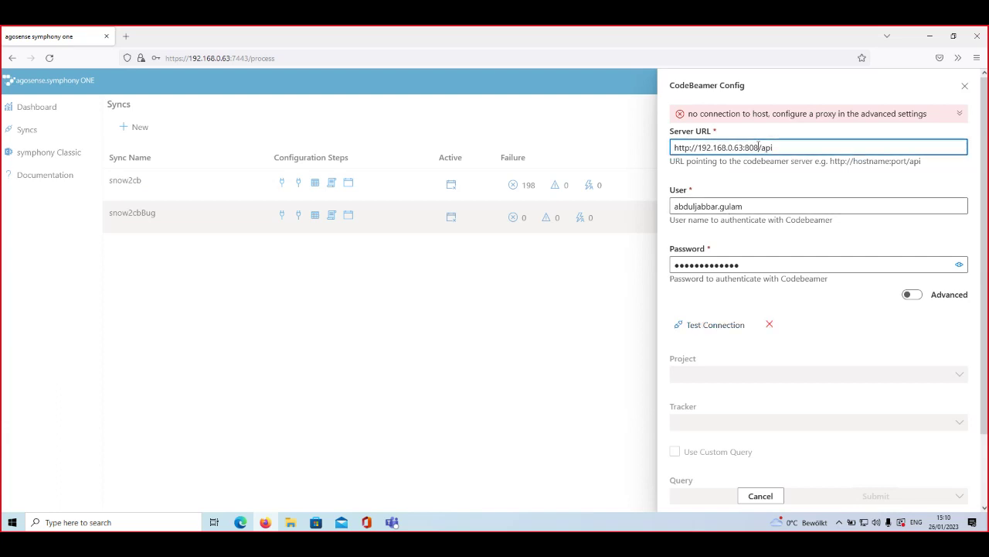
text(0)
click(705, 326)
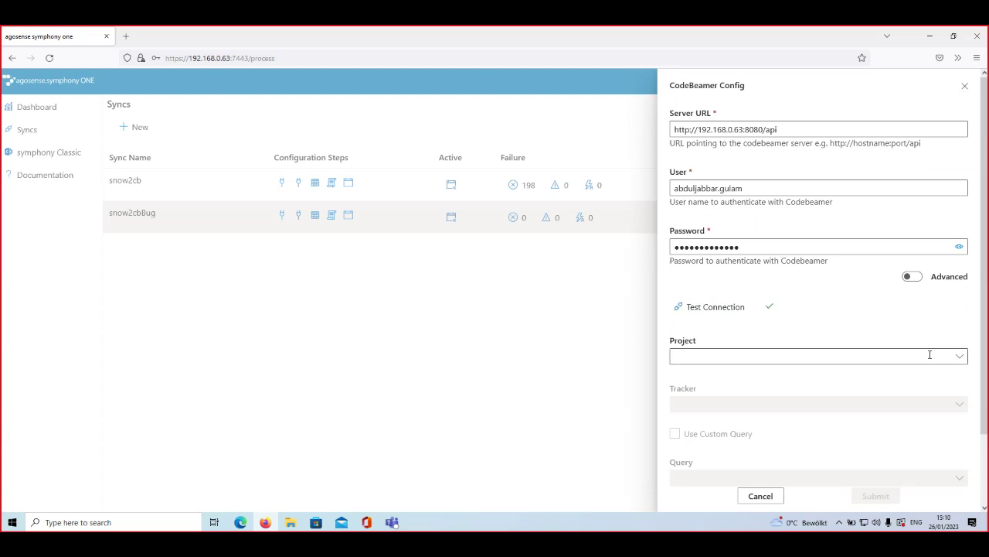
Step: Choose project Intland Software's Scrum Template and tracker Bugs, then save the connection
click(959, 357)
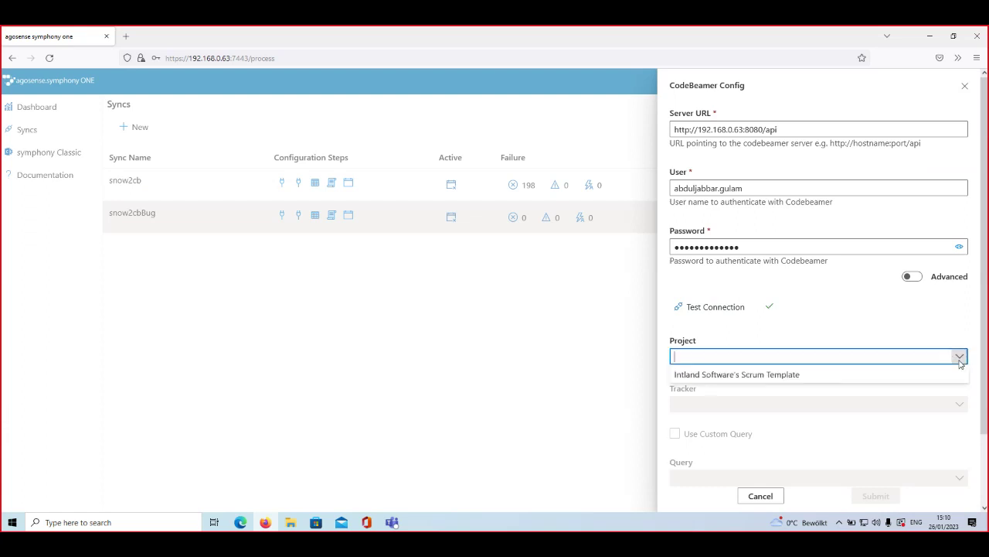
click(718, 376)
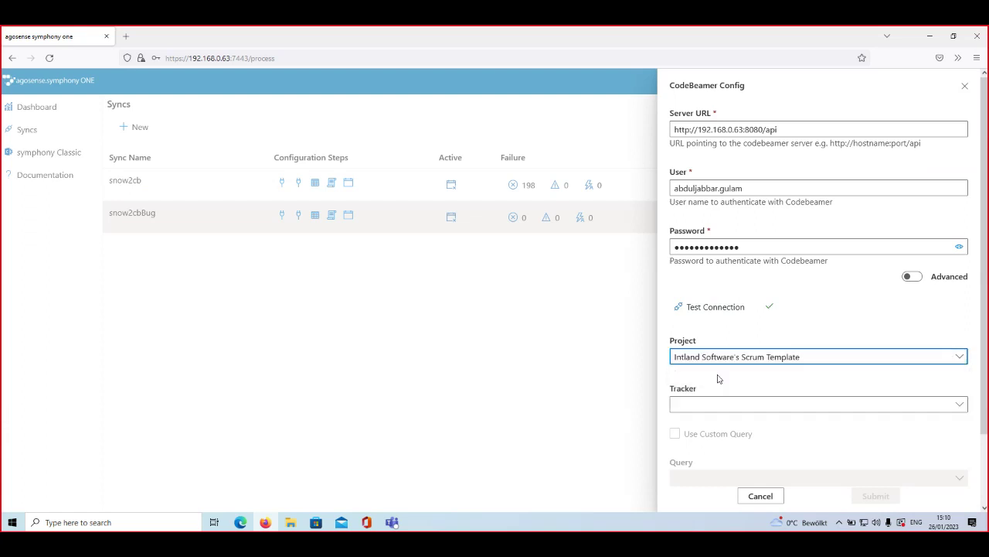
click(958, 404)
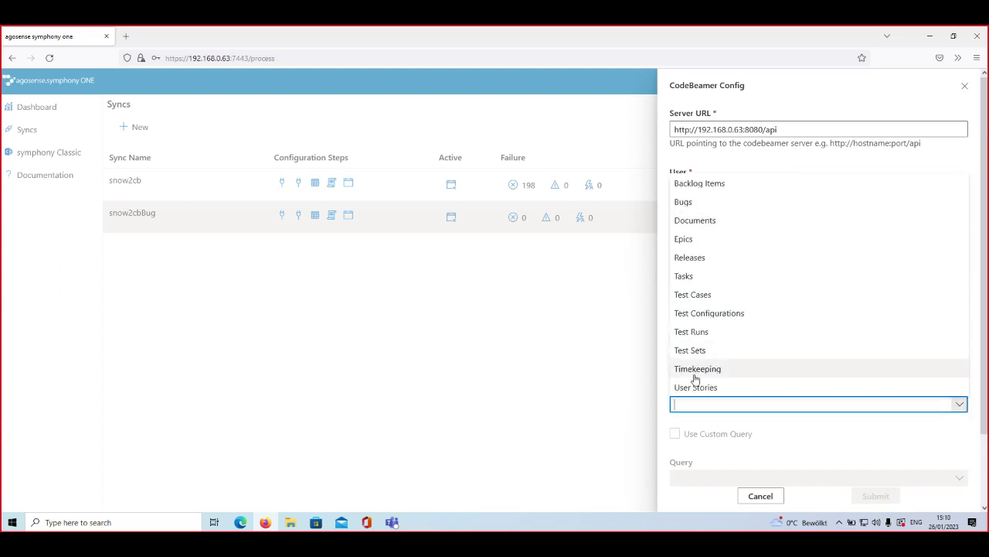
click(720, 202)
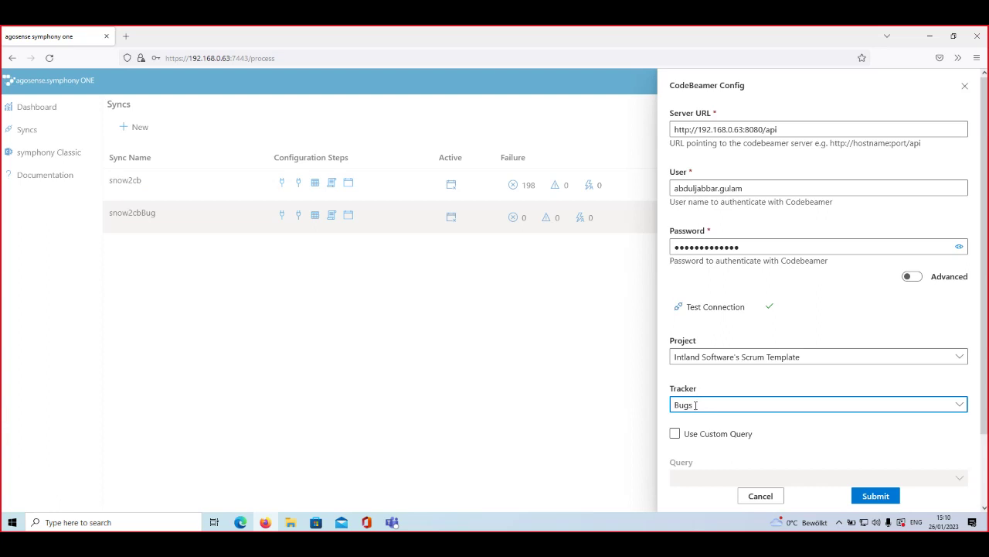
click(877, 498)
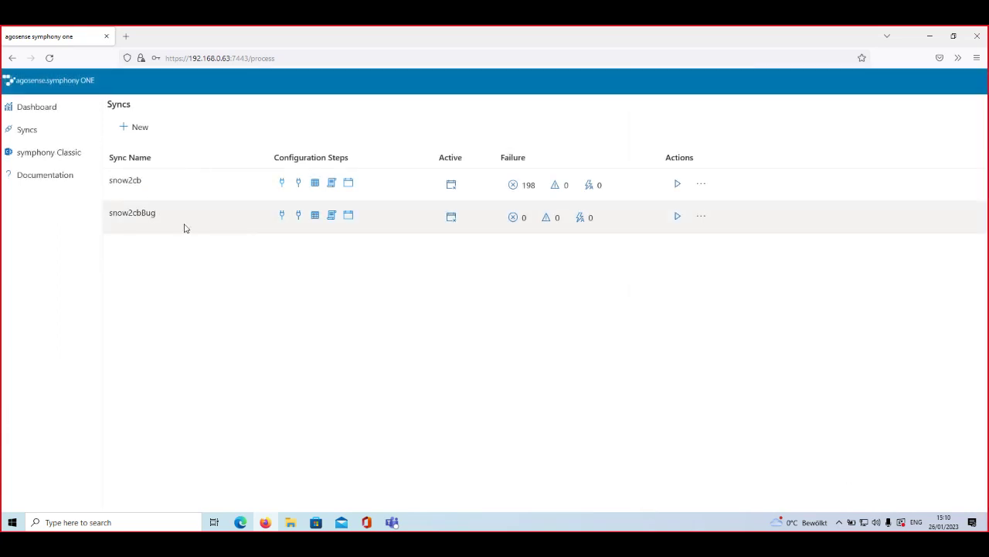
Step: Open snow2cbBug's empty field mapping page and begin a new field mapping
click(316, 216)
click(122, 104)
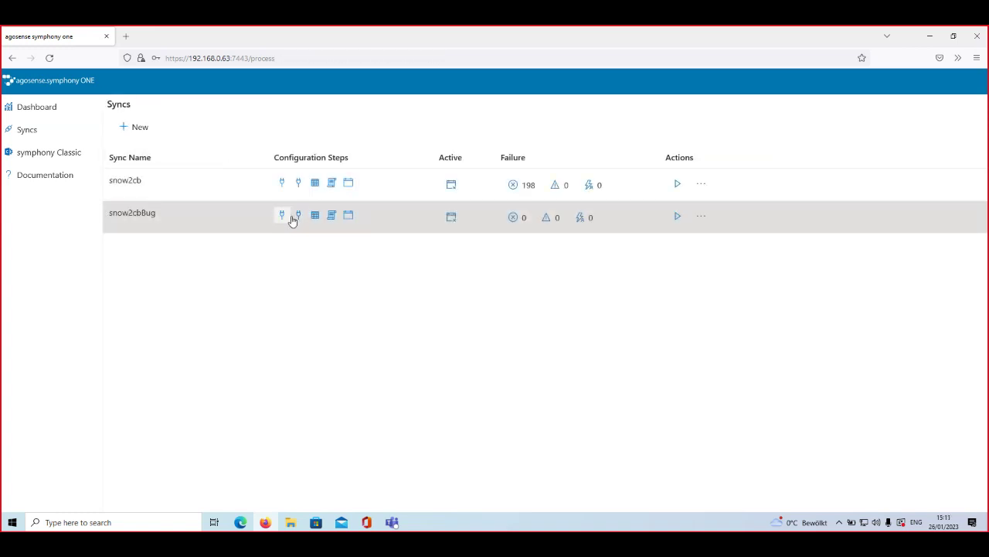
click(316, 217)
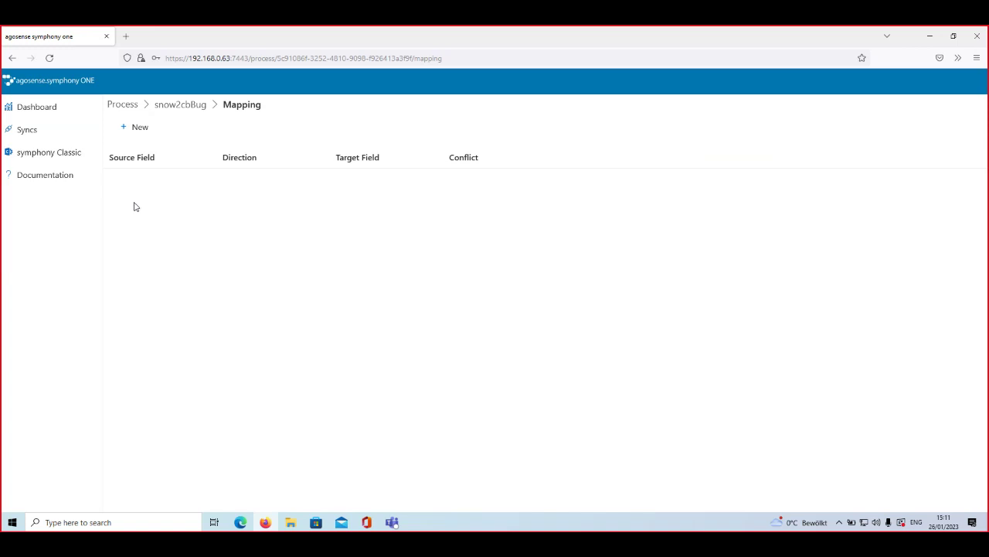
click(131, 140)
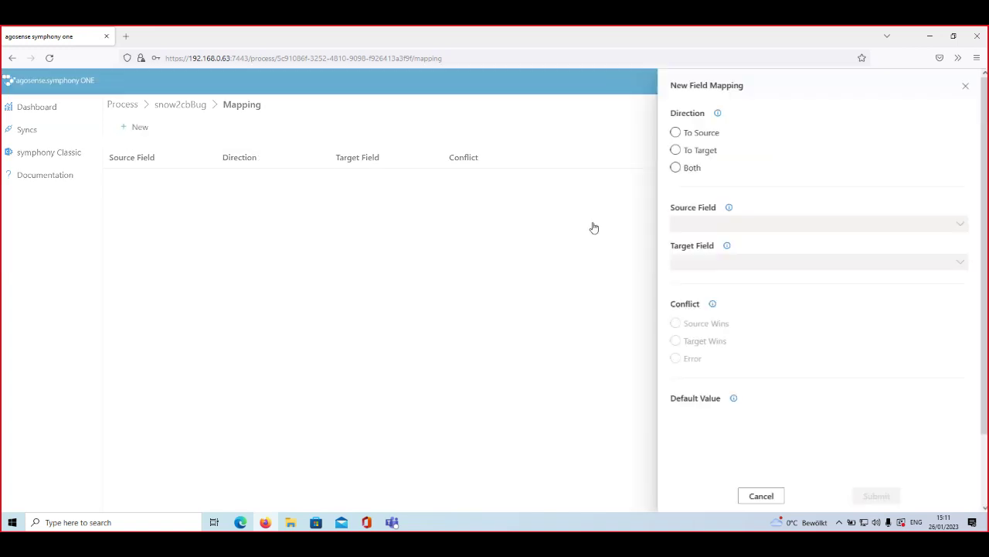
Step: Set the new mapping's direction to Both and its source field to Short description
click(688, 170)
click(966, 229)
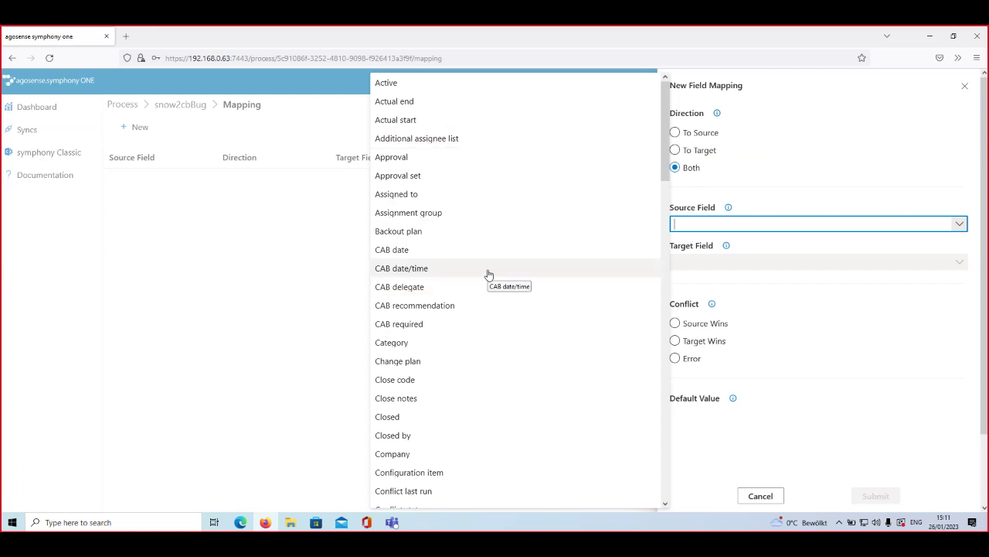
scroll(487, 274, down, 5)
scroll(488, 274, down, 7)
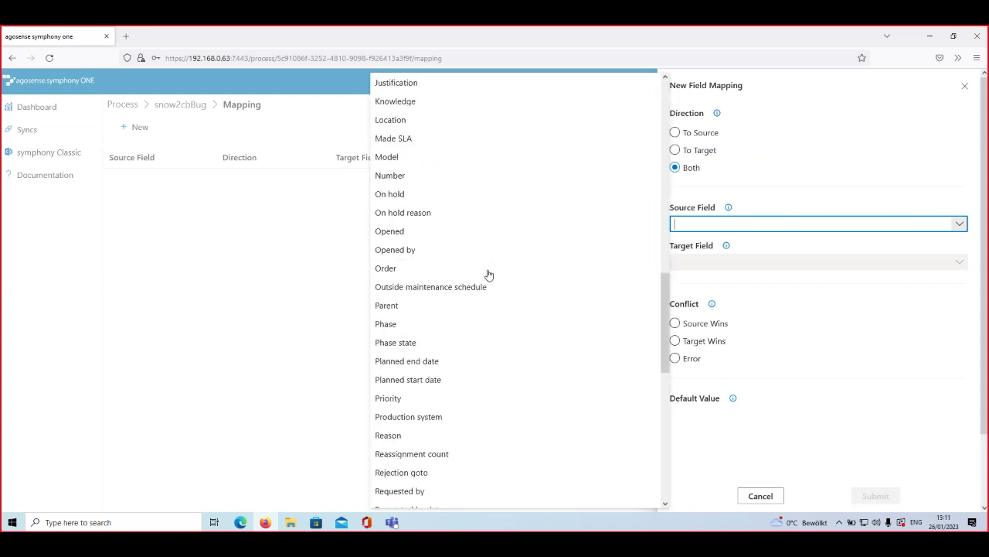
scroll(487, 274, down, 2)
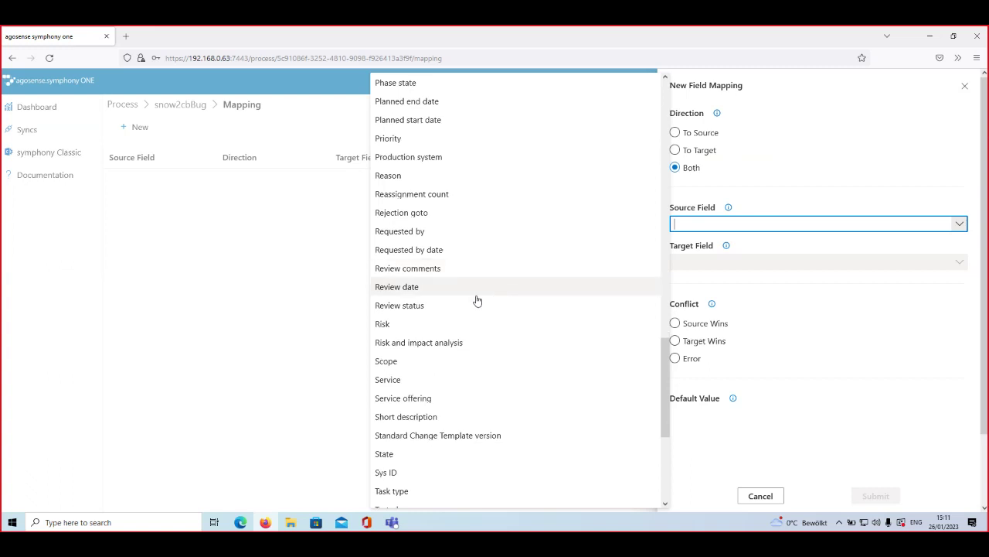
click(467, 421)
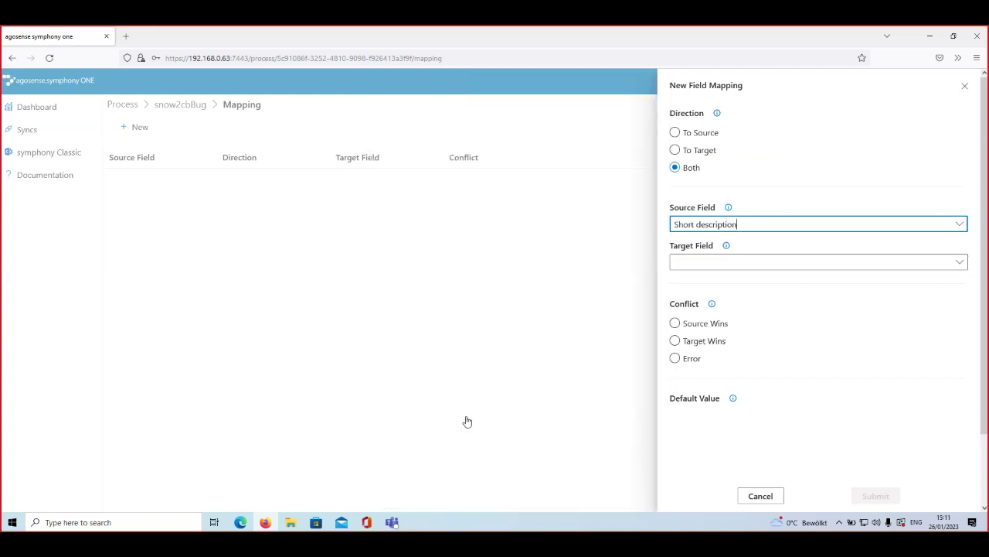
click(959, 262)
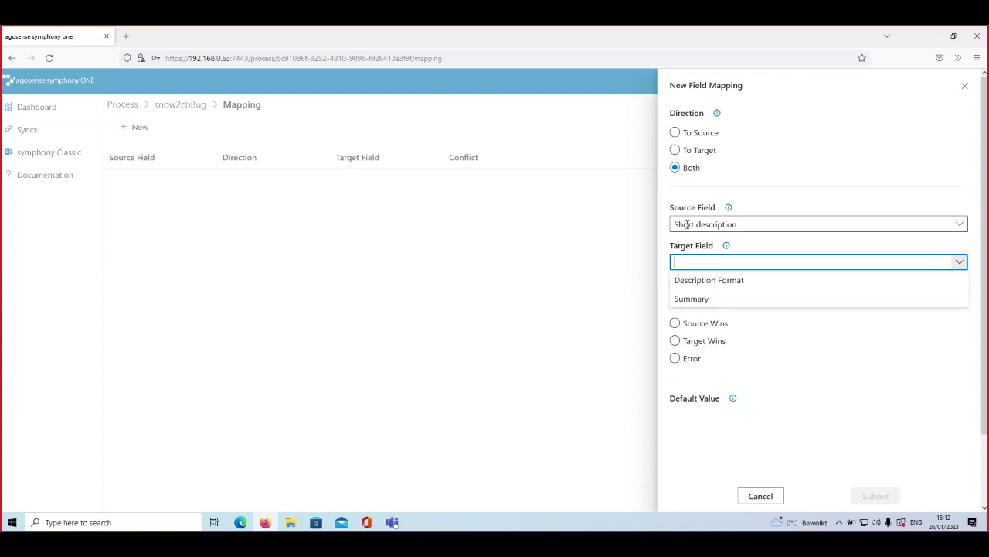
Step: Map to target field Summary with Source Wins conflict handling and save the mapping
click(734, 299)
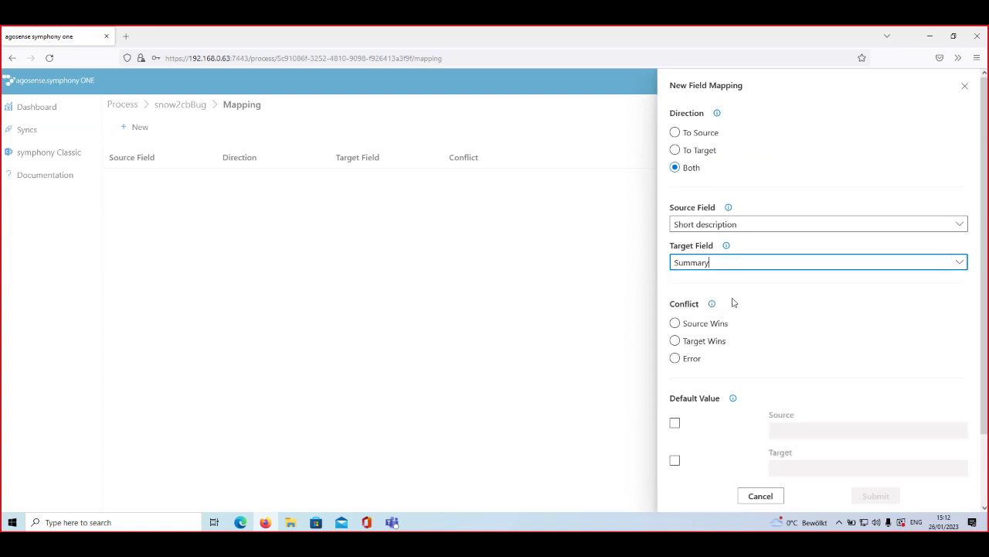
click(689, 360)
click(689, 360)
click(684, 329)
click(681, 341)
click(688, 359)
click(713, 325)
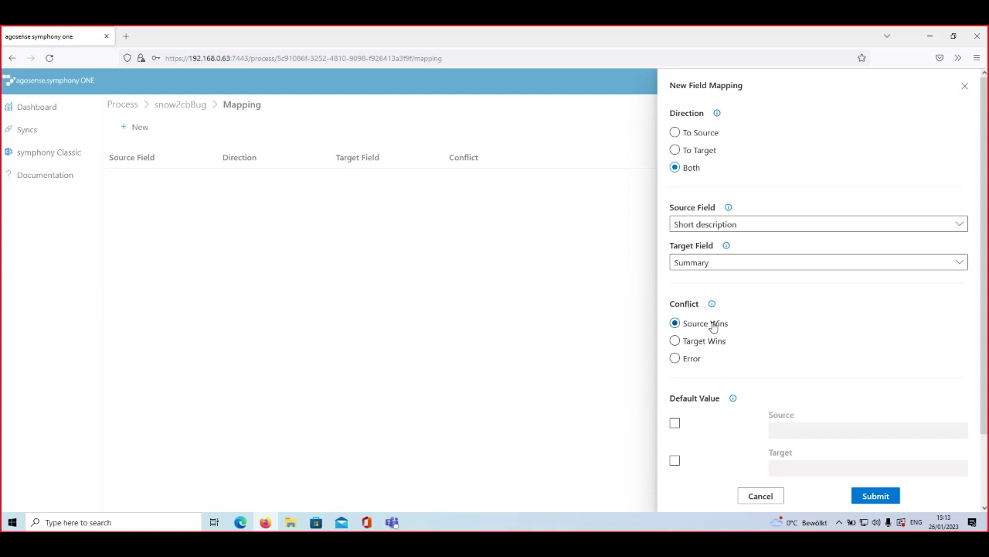
click(877, 499)
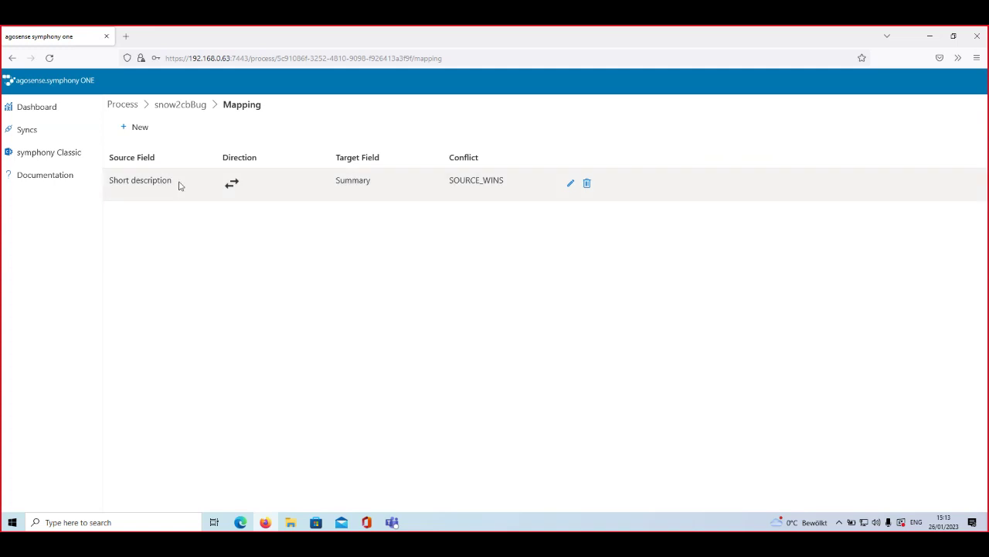
Step: Add a two-way Description html to Description mapping with Source Wins, then return to Syncs
click(146, 129)
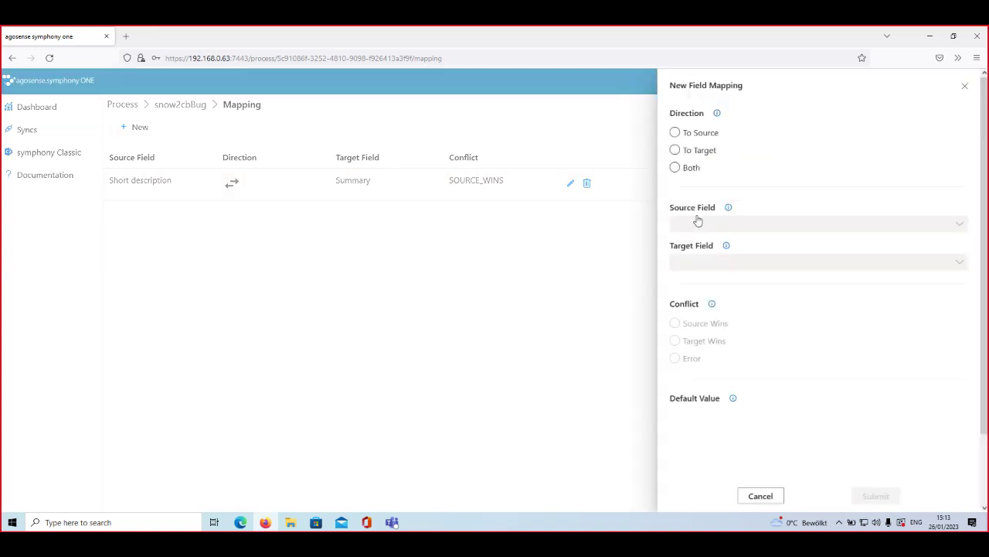
click(687, 170)
click(688, 170)
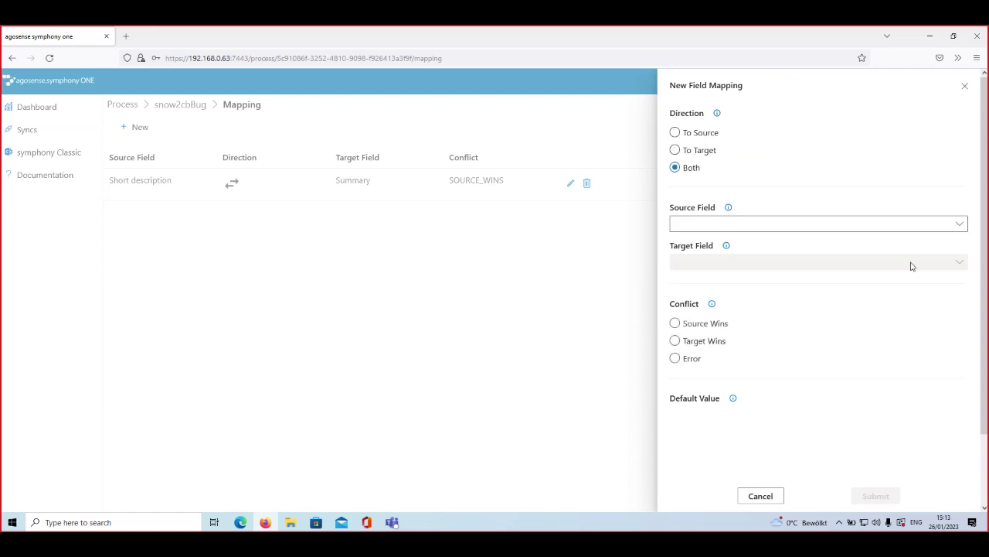
click(954, 222)
scroll(587, 291, down, 5)
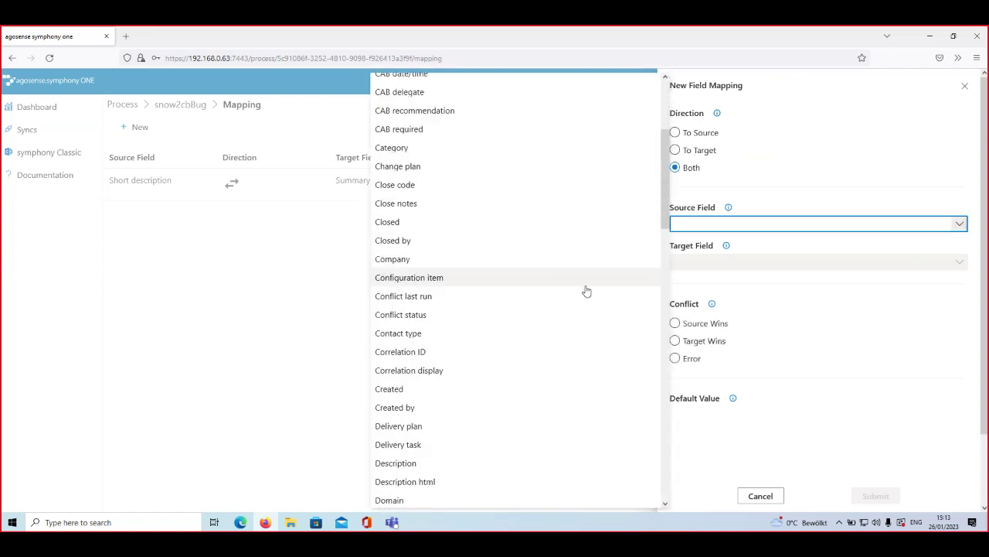
scroll(587, 290, down, 3)
click(498, 283)
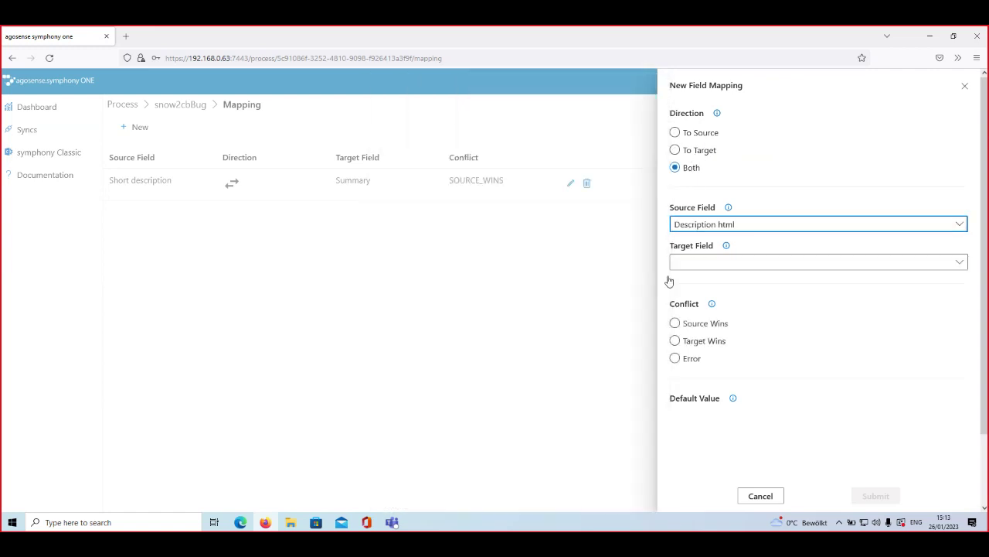
click(959, 262)
click(742, 284)
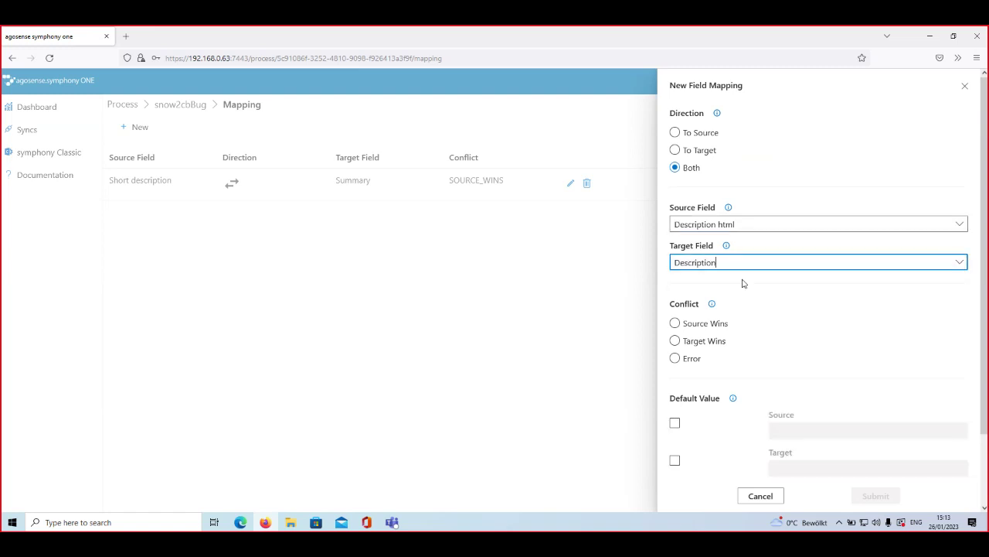
click(688, 329)
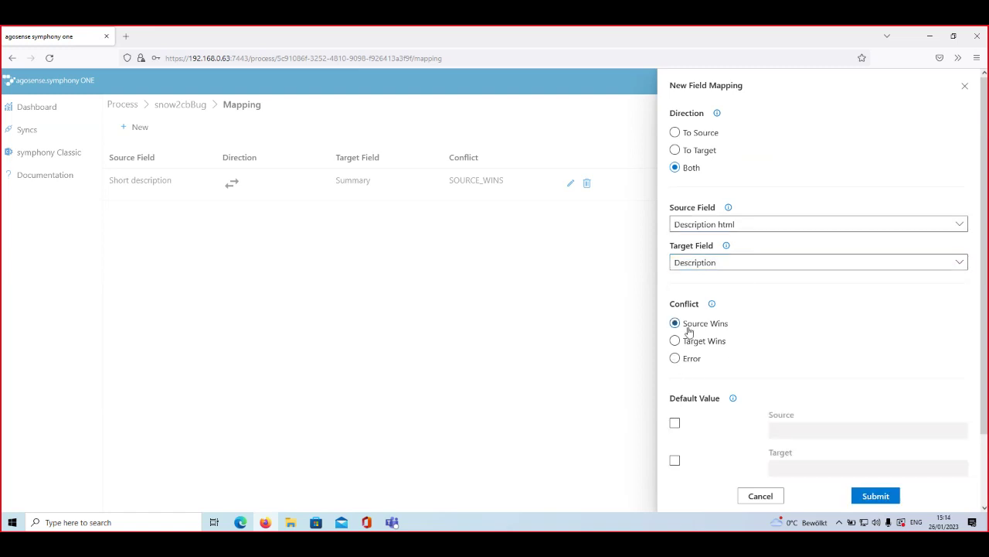
click(876, 496)
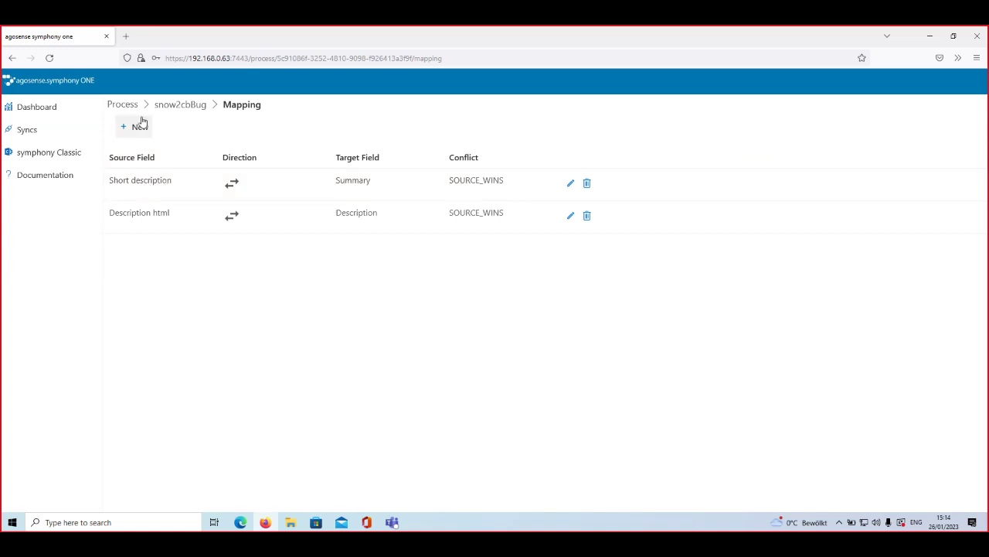
click(120, 105)
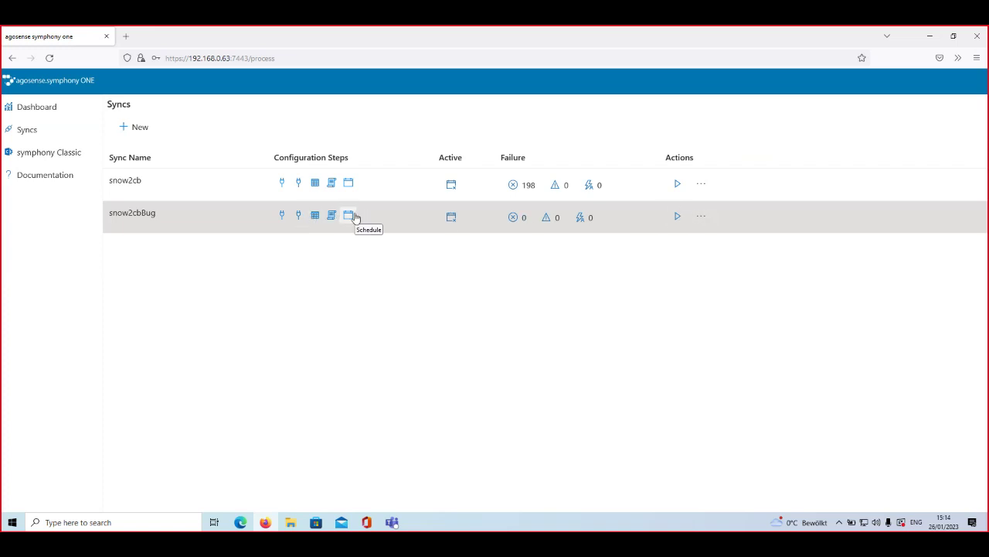
click(348, 216)
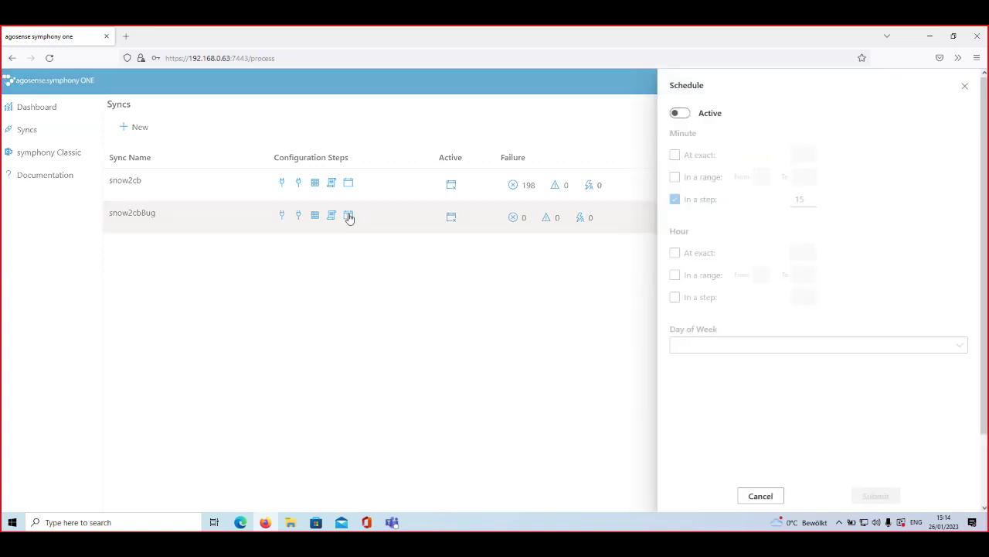
click(687, 114)
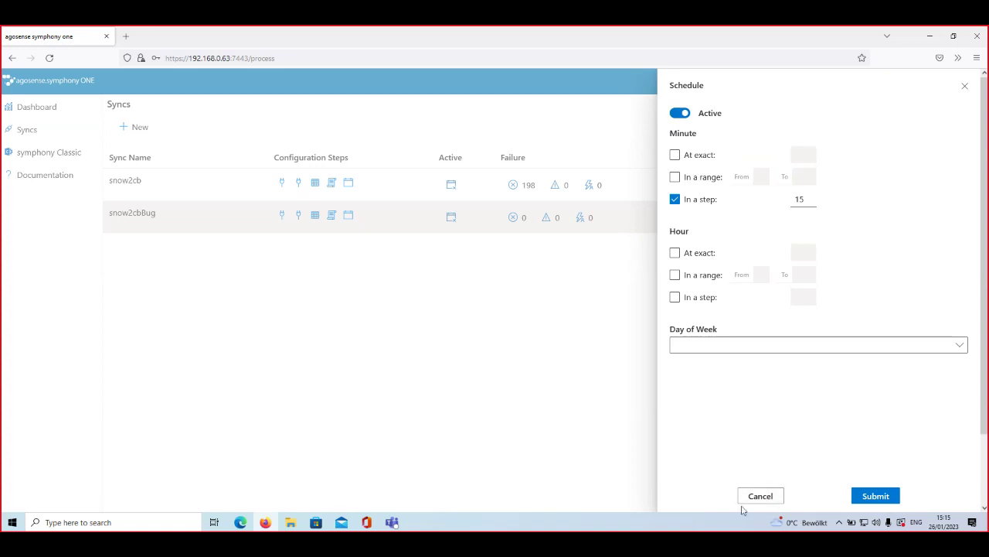
click(680, 112)
click(759, 496)
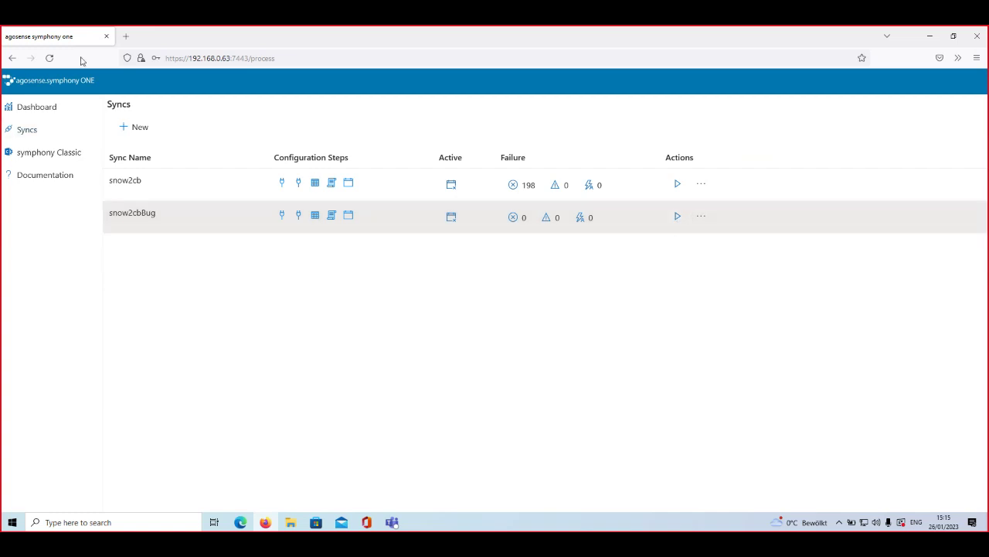
Step: Run a full synchronization of snow2cbBug, then view the dashboard's queue and sync charts
click(676, 216)
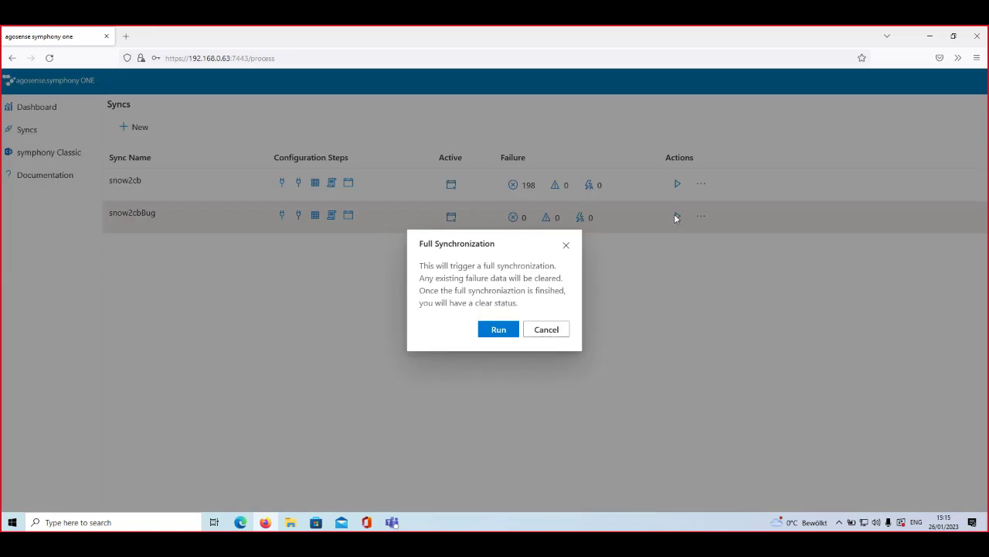
click(500, 329)
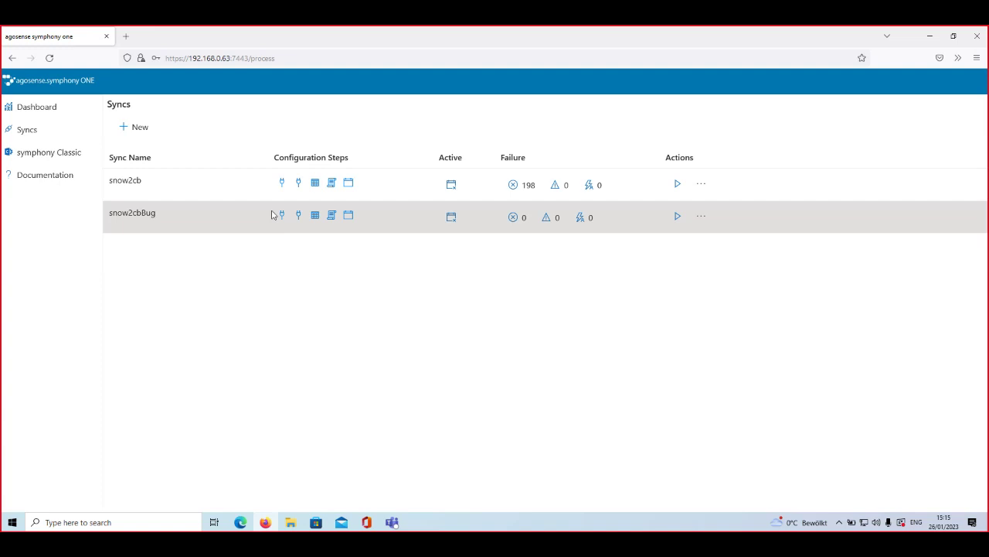
click(35, 109)
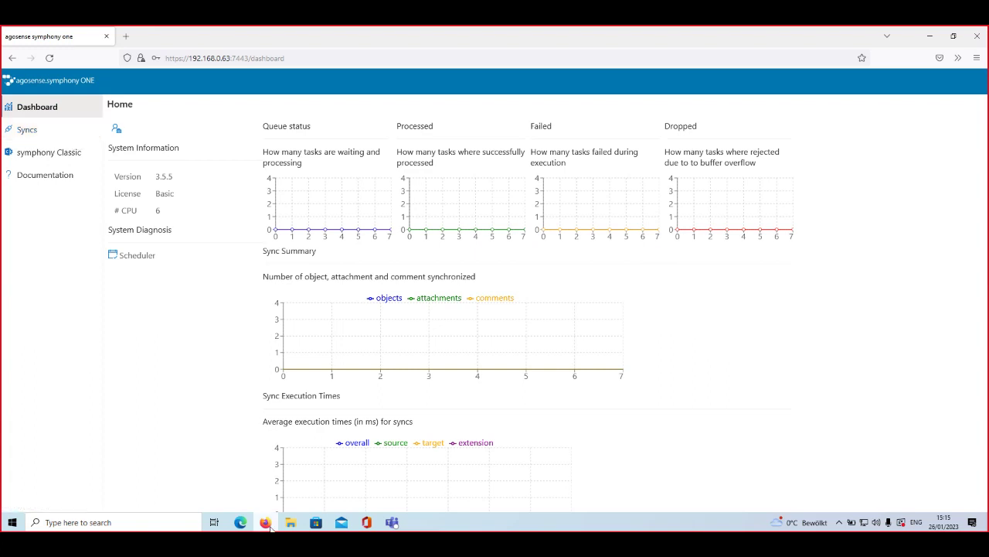
mouse_move(265, 523)
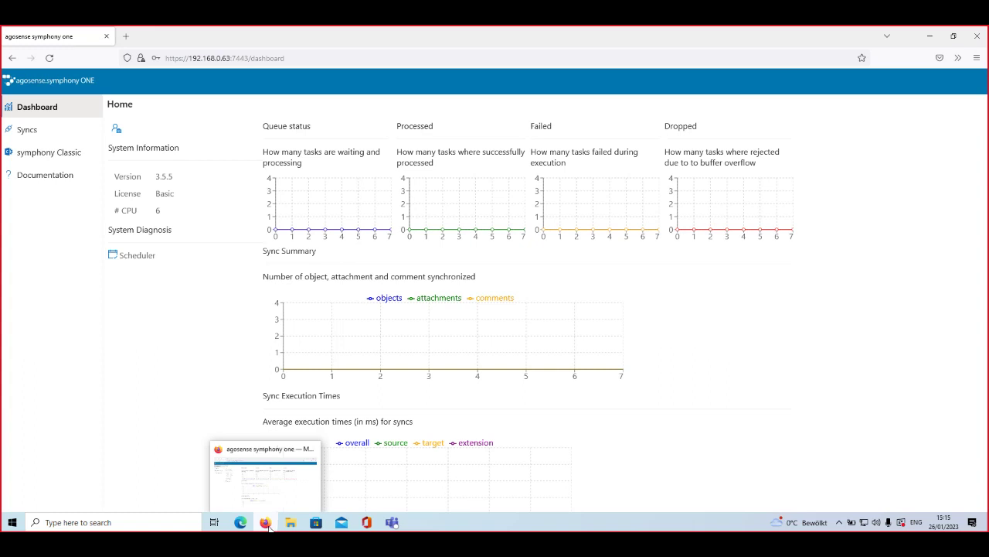
Step: Log in to the ServiceNow instance as admin in a new Firefox tab, declining to save credentials
click(126, 36)
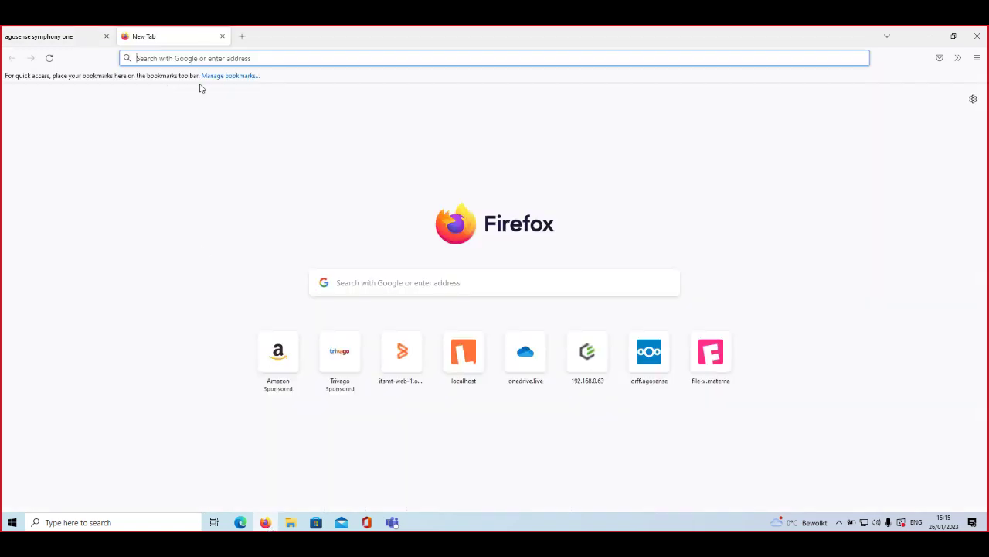
mouse_move(290, 522)
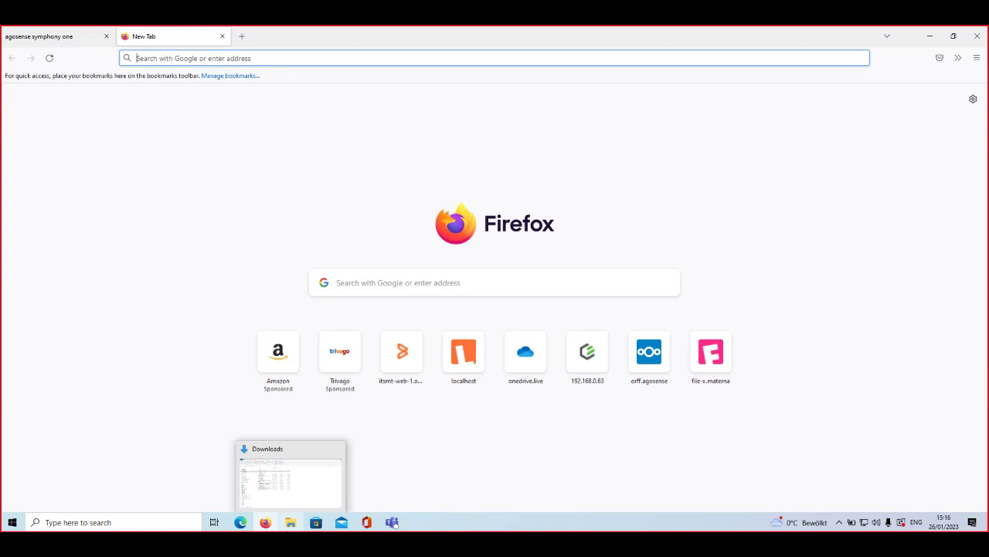
key(ctrl+b)
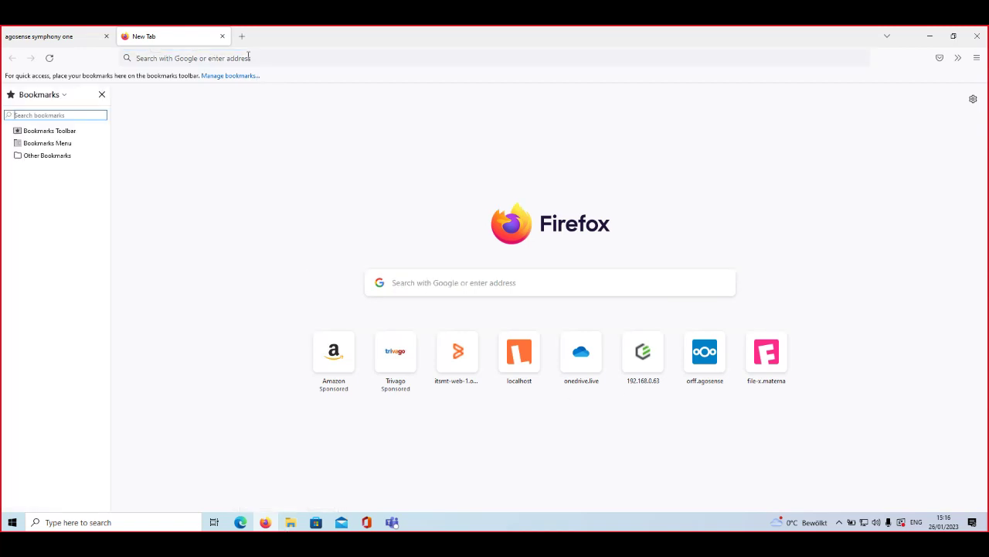
click(233, 57)
text(https://dev88231.service-now.com)
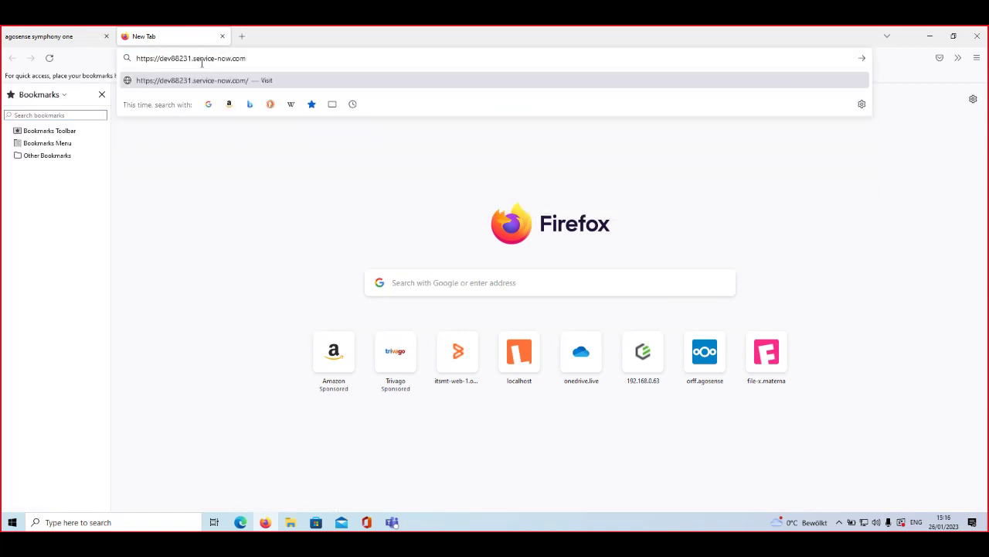
key(Return)
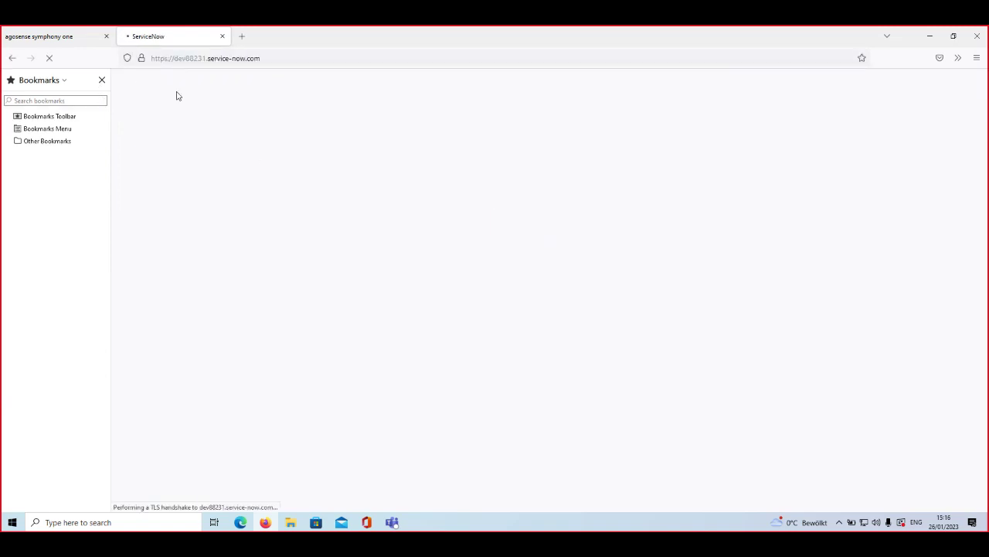
click(102, 79)
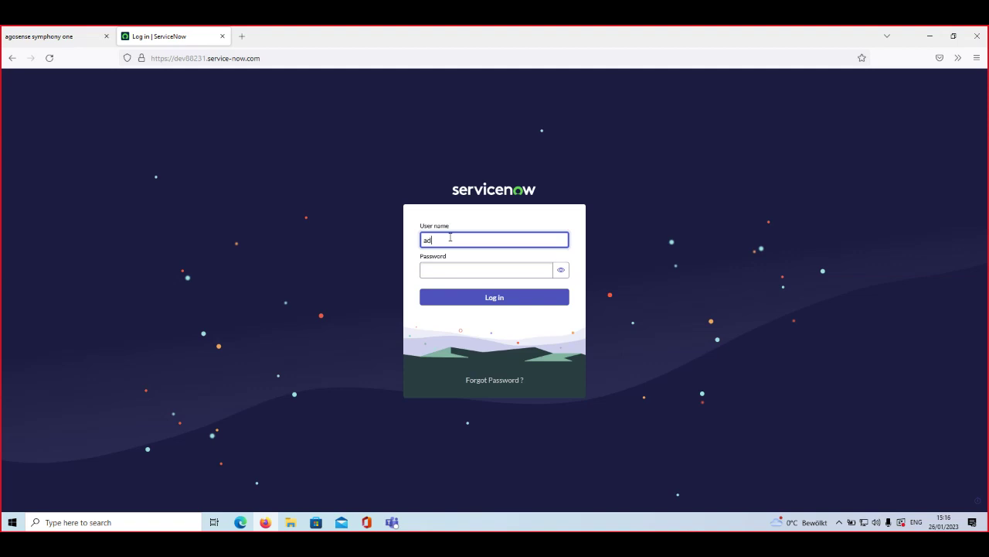
key(Tab)
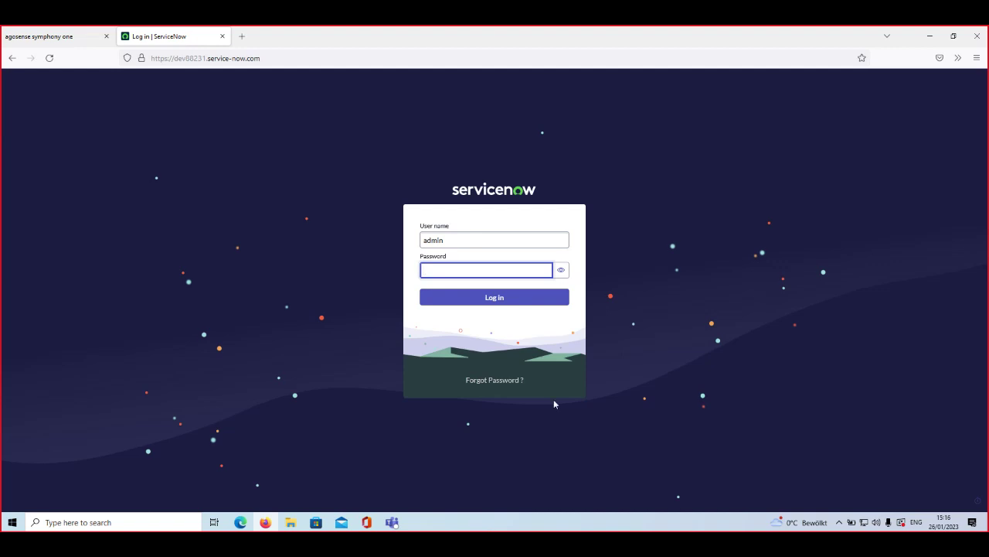
key(ctrl+v)
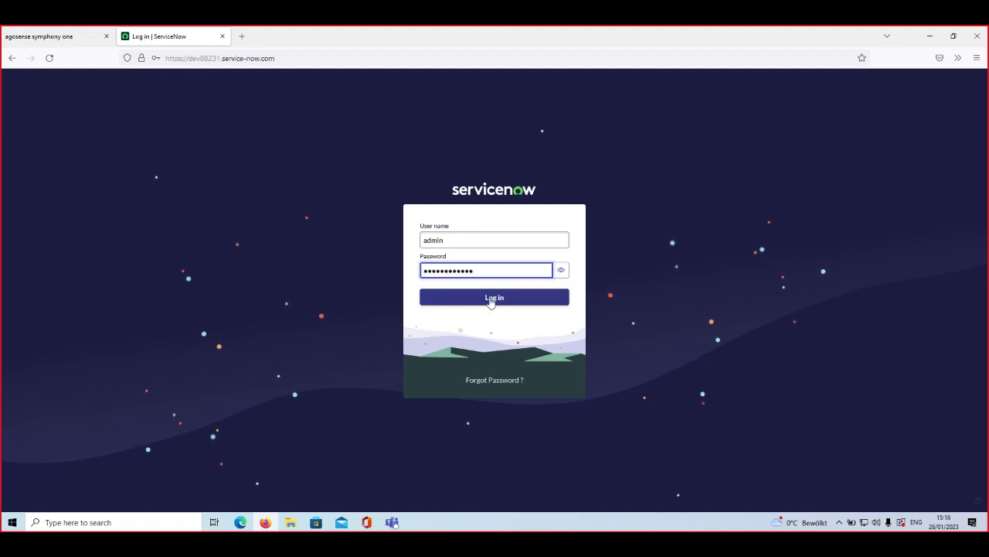
click(490, 301)
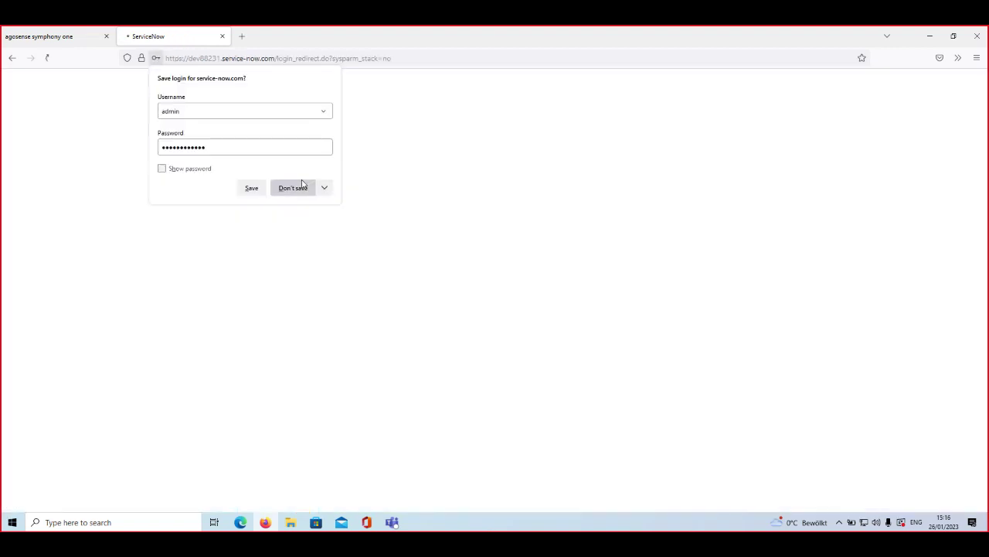
click(302, 188)
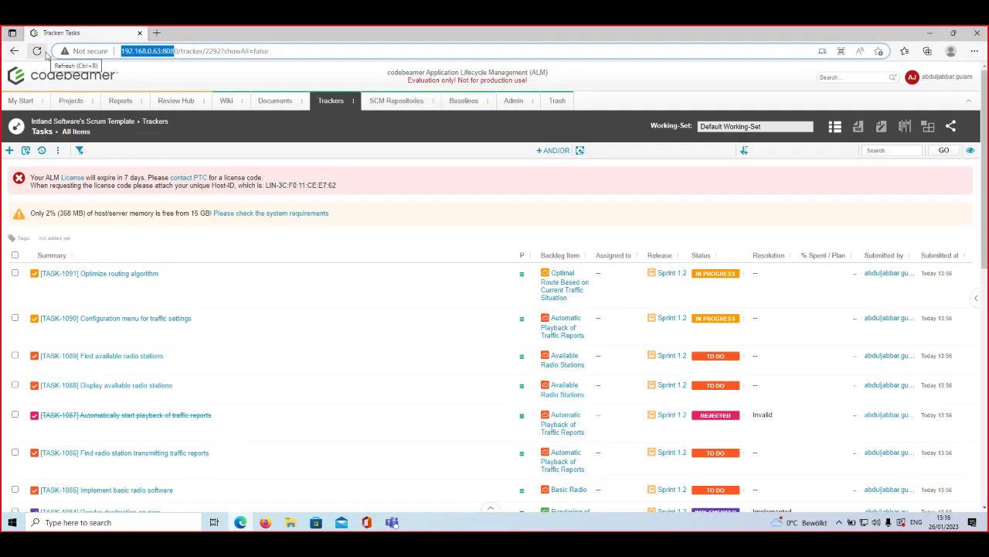
Step: Open codebeamer's Bugs tracker from the Trackers overview, then return to ServiceNow
click(335, 103)
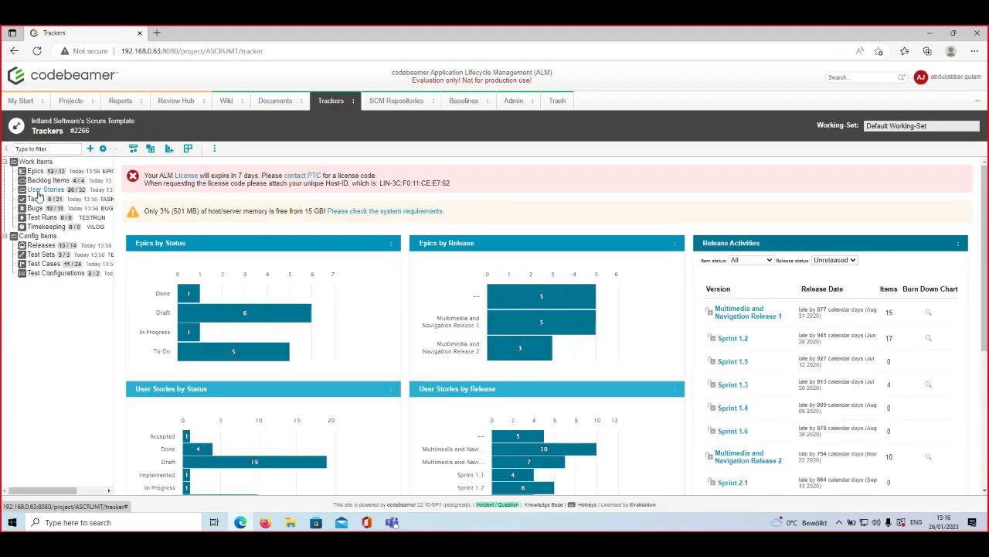
click(36, 209)
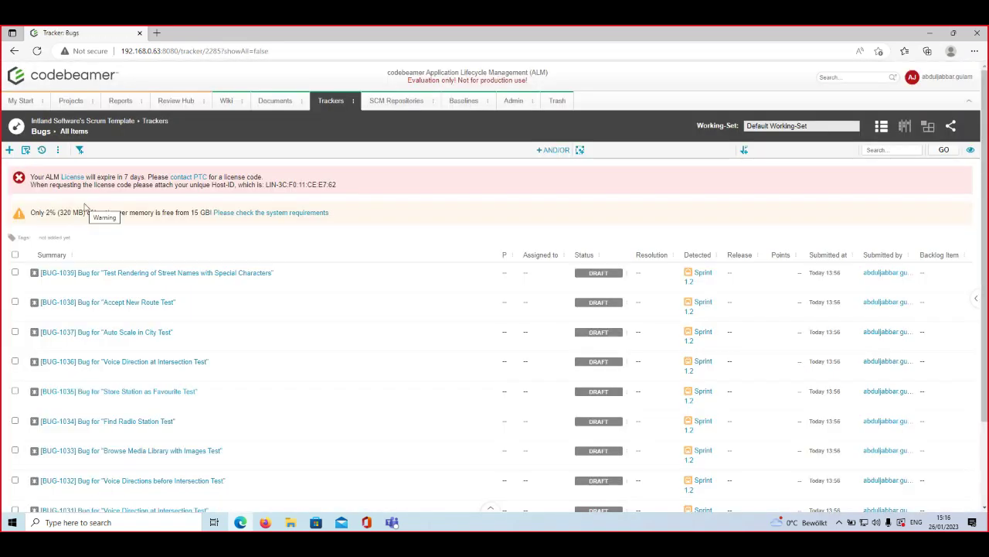
click(265, 523)
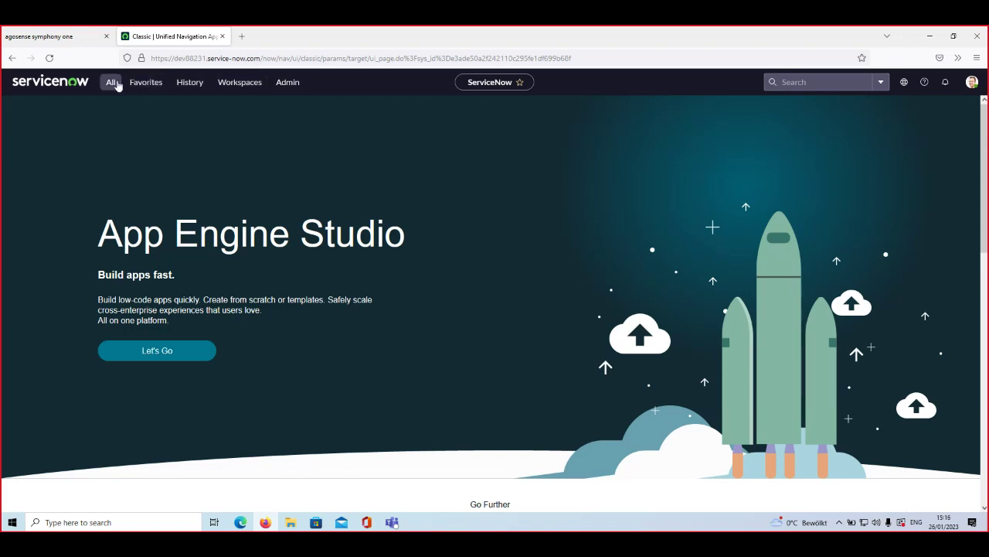
Step: Open the All change requests list from ServiceNow's Change favorites, showing 100 records
click(145, 82)
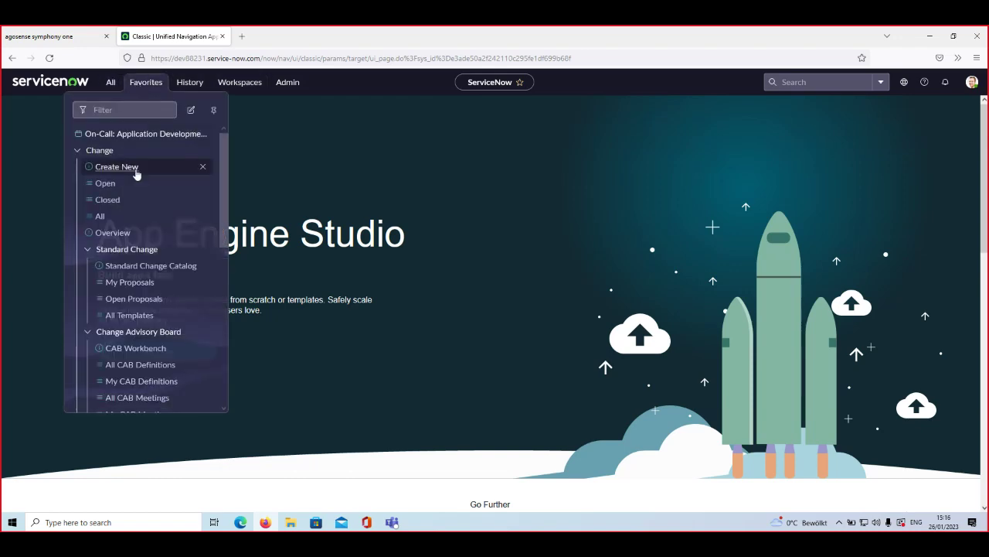
click(102, 215)
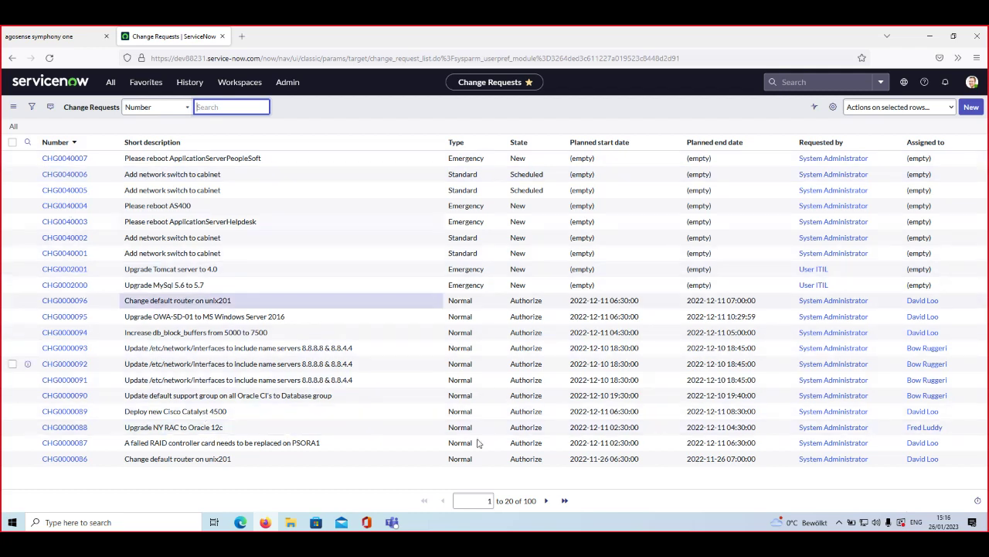
click(533, 502)
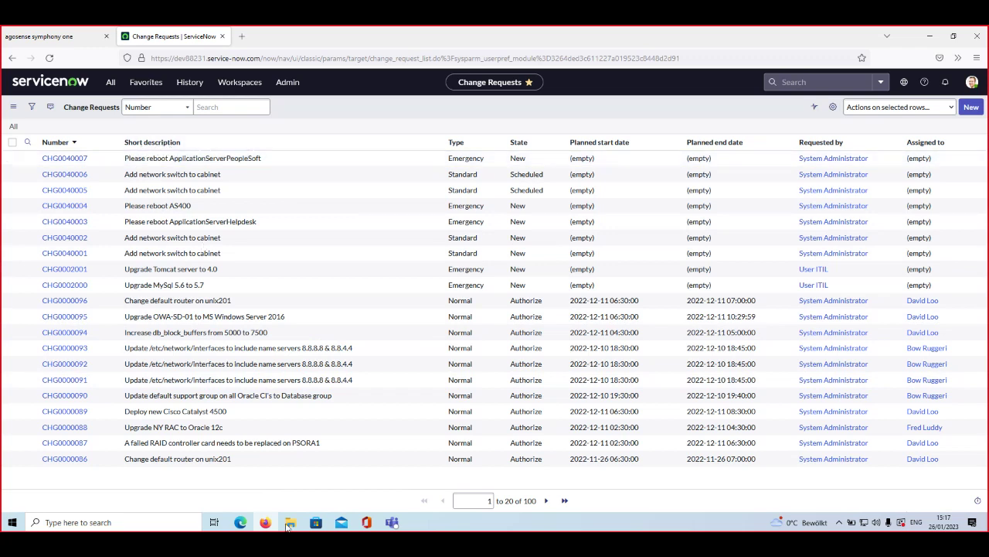
Step: Bring the codebeamer Bugs tracker forward, scroll to the list's end, and open BUG-1033
mouse_move(242, 525)
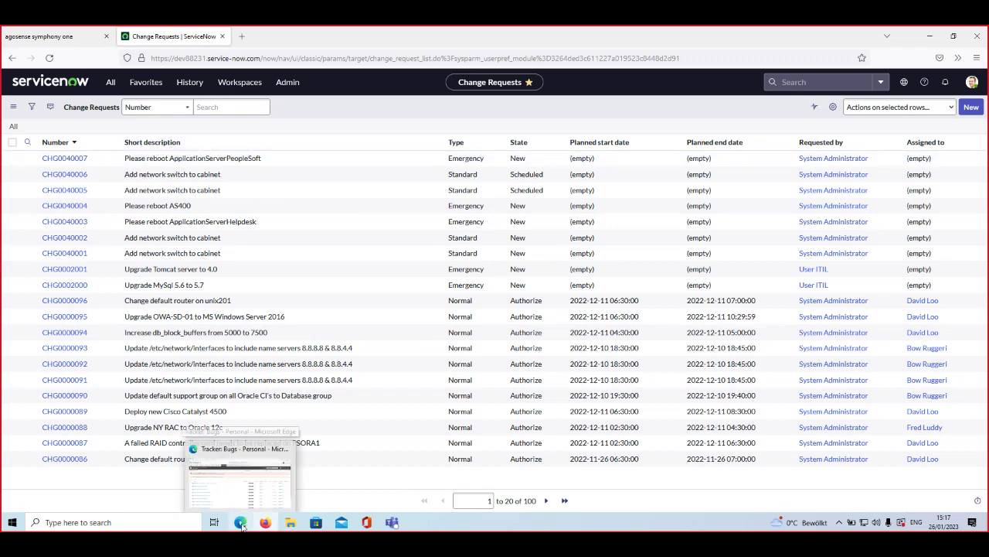
click(239, 473)
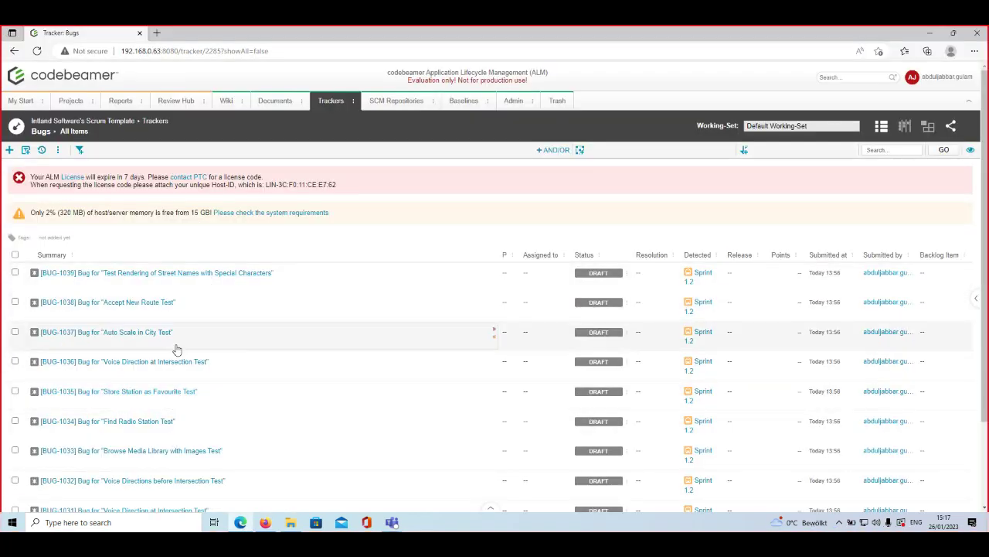
scroll(183, 285, down, 3)
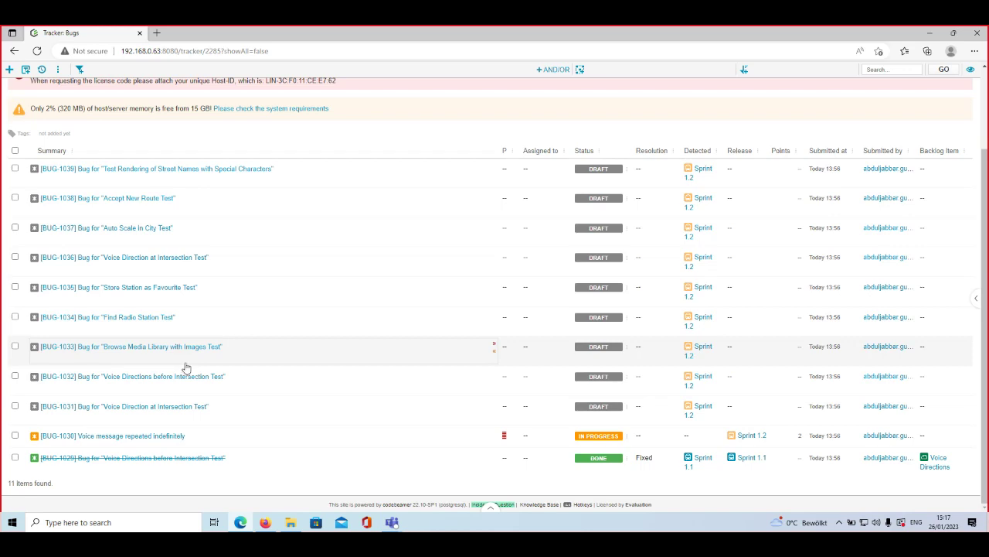
click(197, 352)
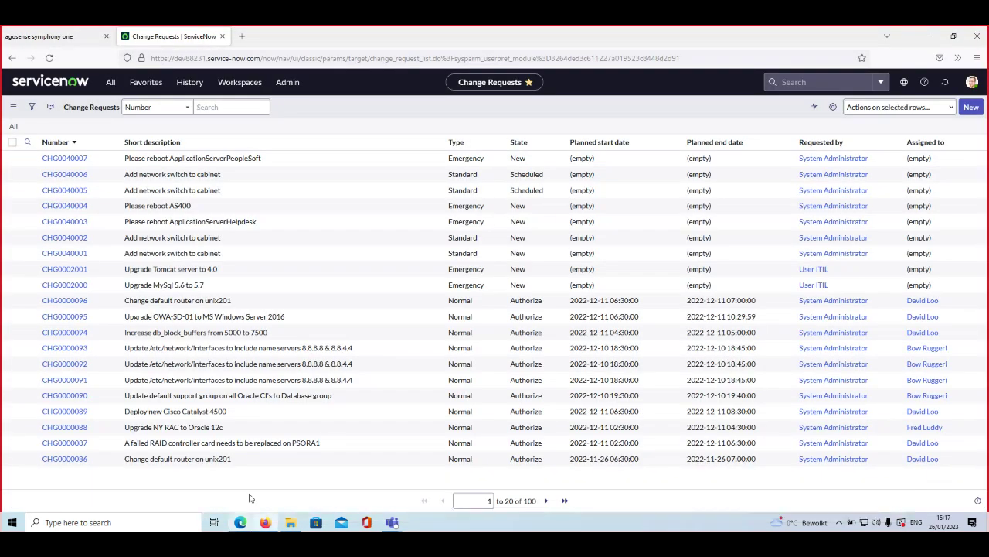
Step: Search the Change Requests Number field for 'Test rendering'
click(211, 107)
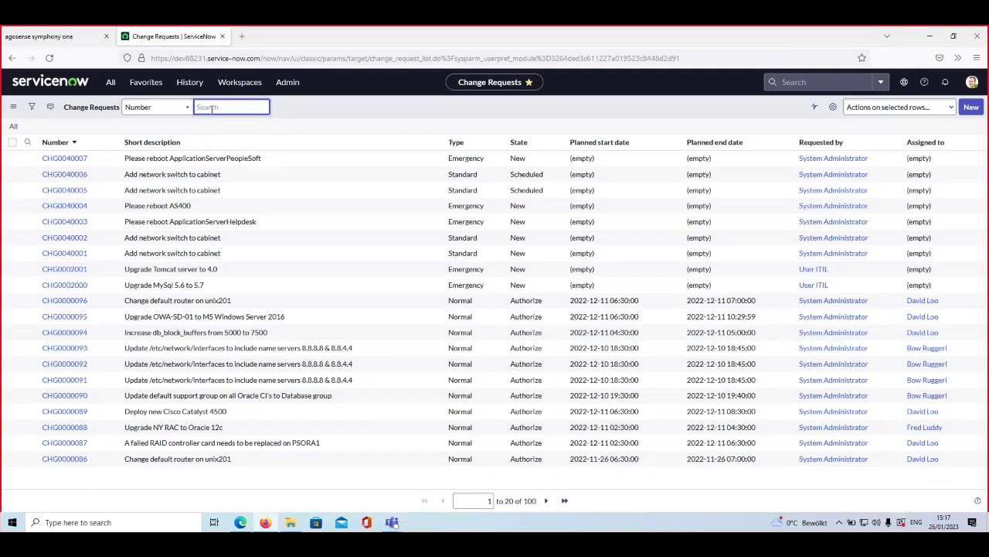
text(Test renderin)
key(Return)
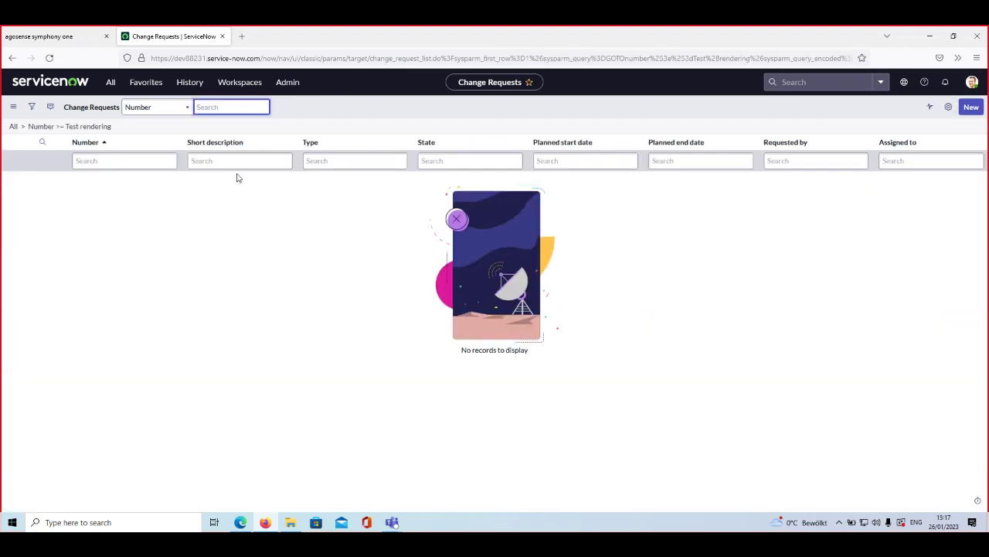
Step: Search all text for 'test rendering' instead, which finds no change requests
click(171, 109)
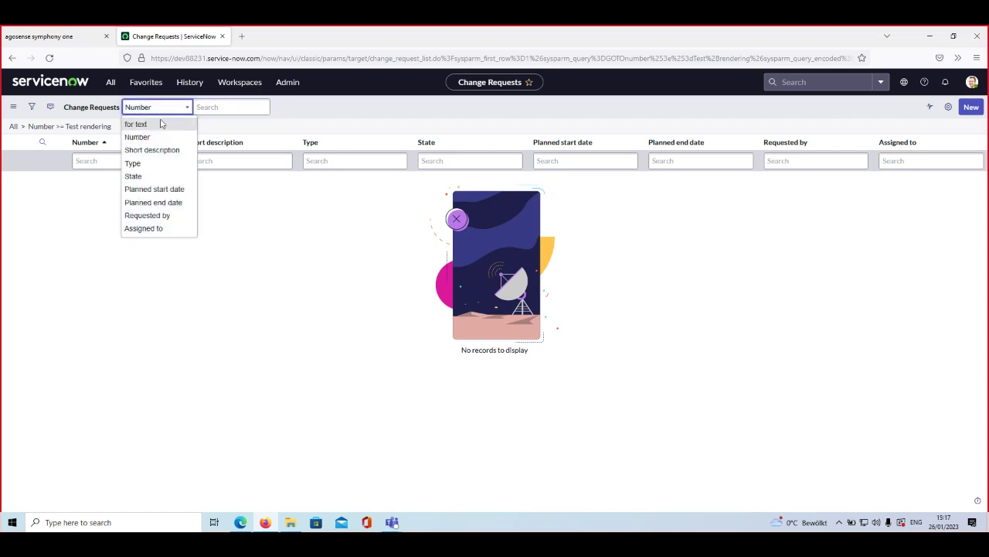
click(162, 124)
click(229, 112)
text(test rendering)
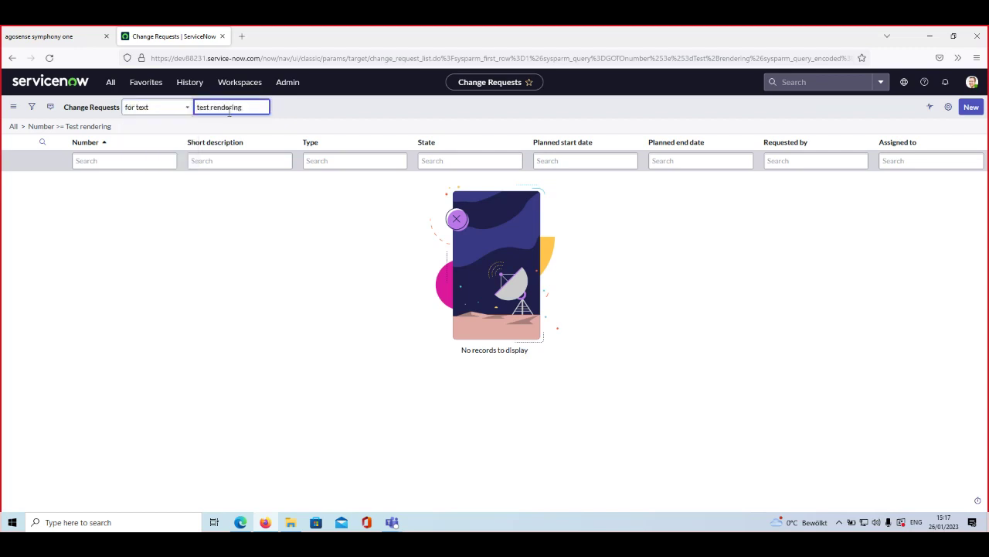
key(Return)
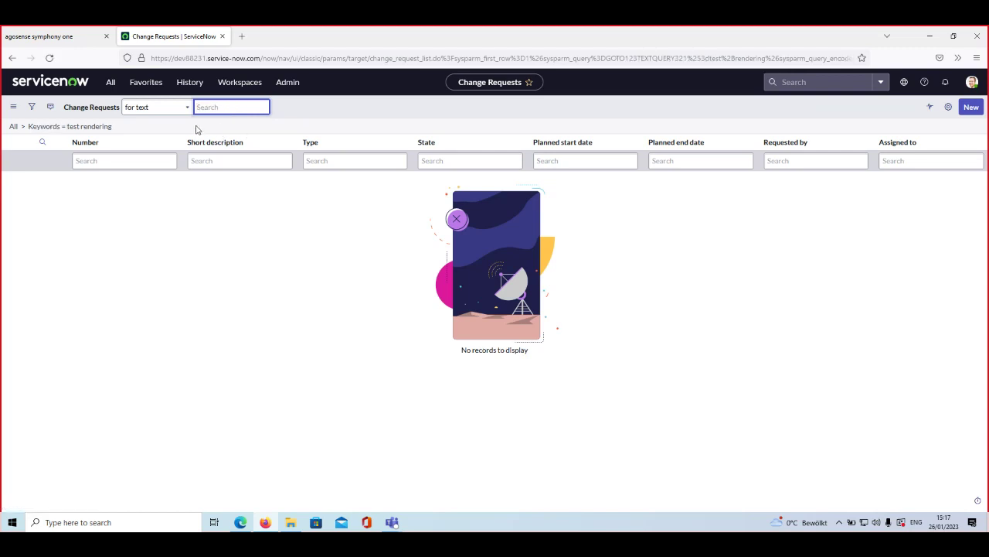
Step: Refresh the Change Requests list to show all 100 records unfiltered
click(90, 111)
click(92, 108)
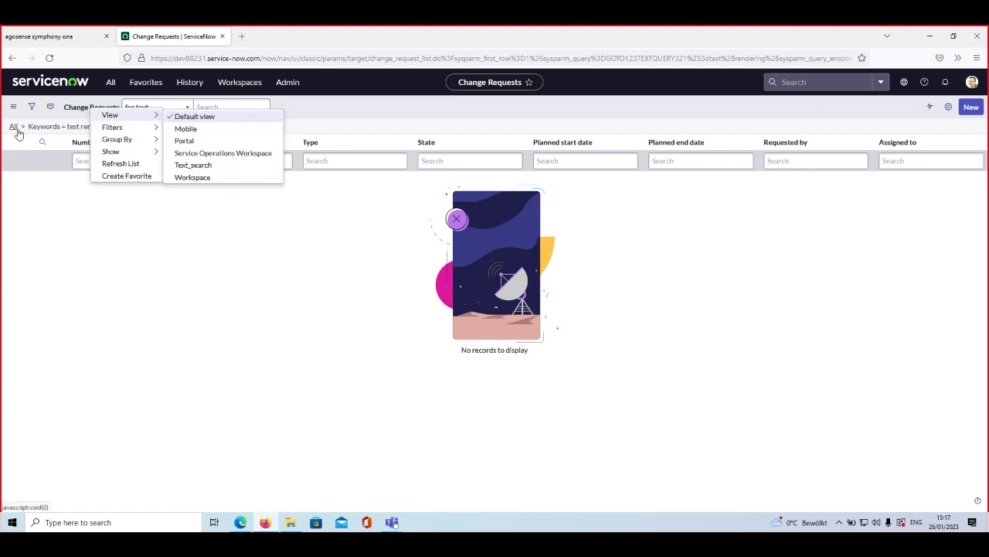
click(122, 164)
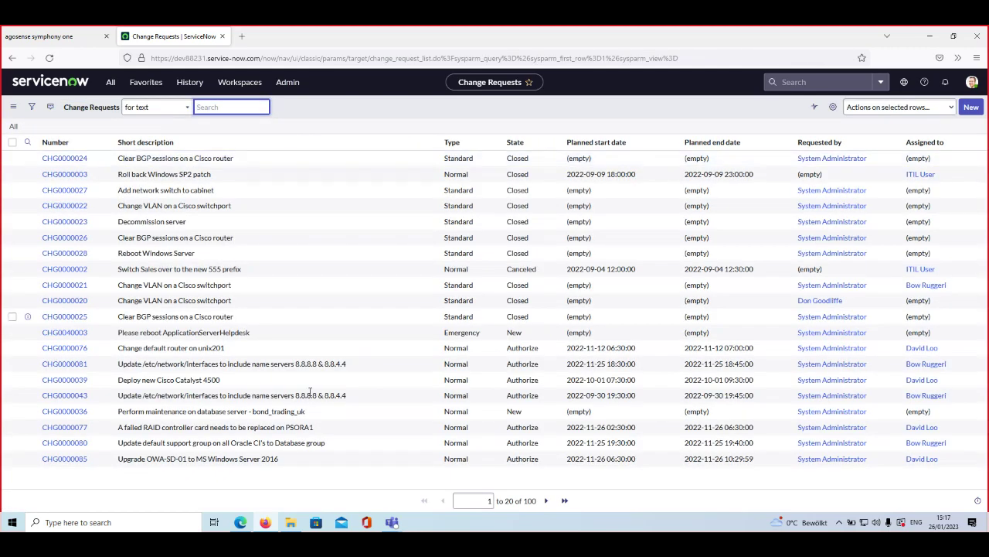
Step: Page through the change requests to the last page
click(547, 501)
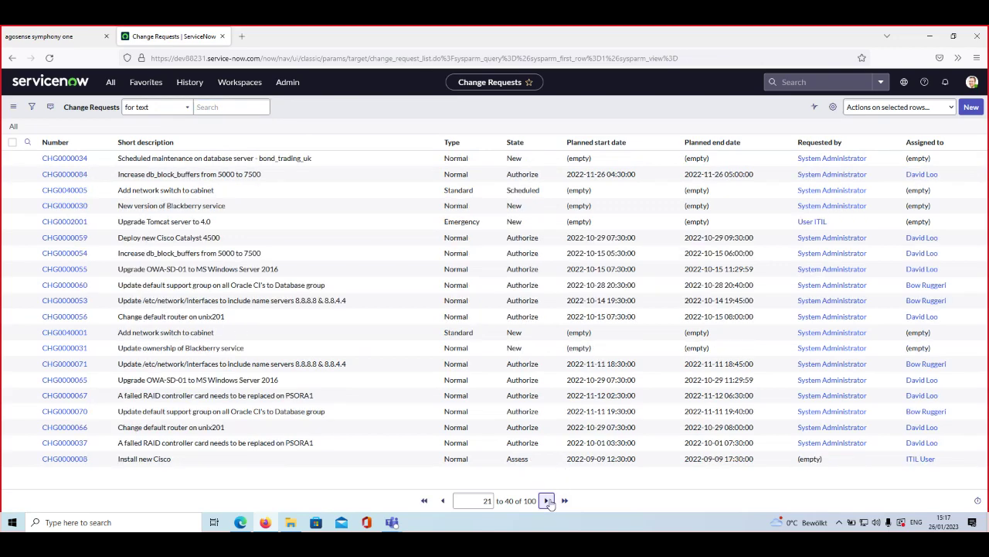
click(547, 501)
click(547, 500)
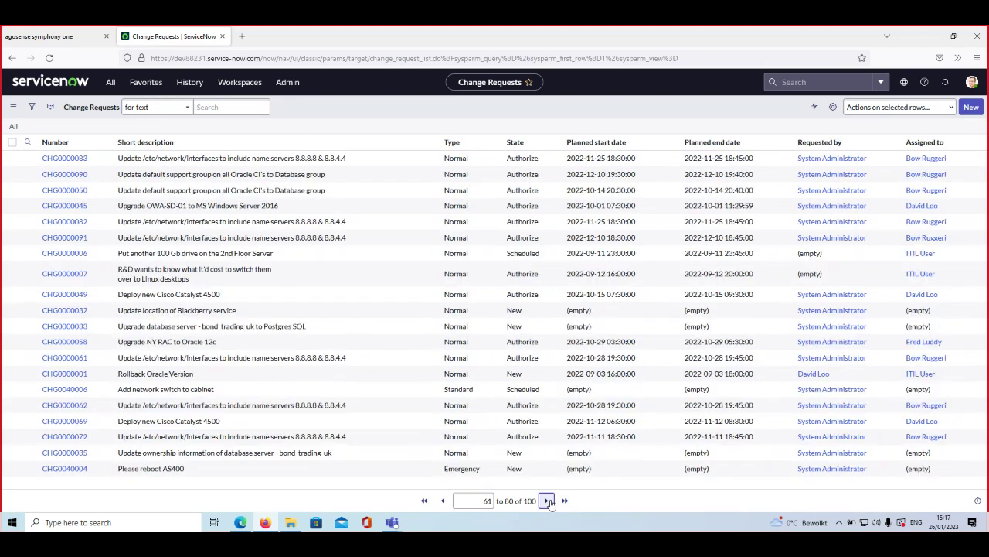
click(549, 501)
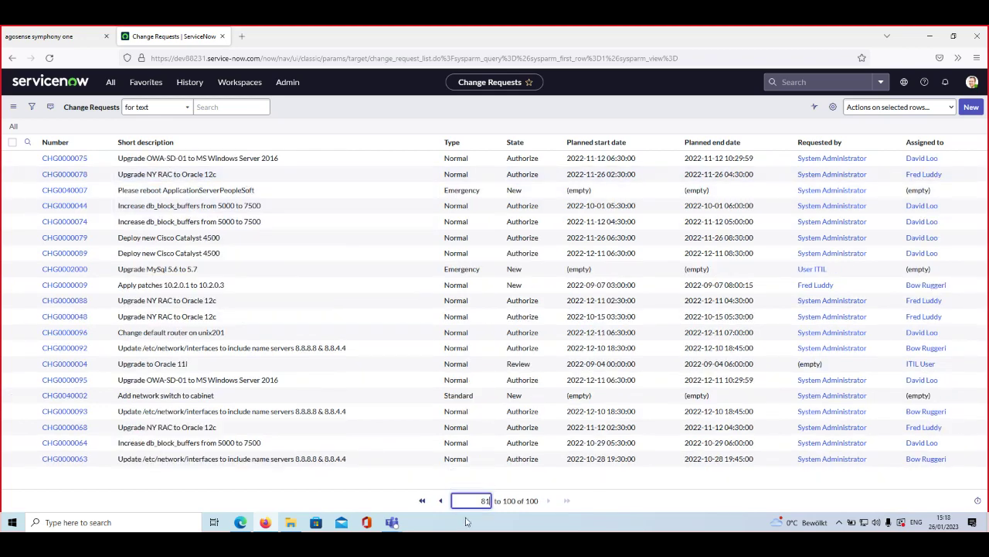
Step: Return to the first page, select CHG0000024's short description, and minimize the ServiceNow window
click(418, 500)
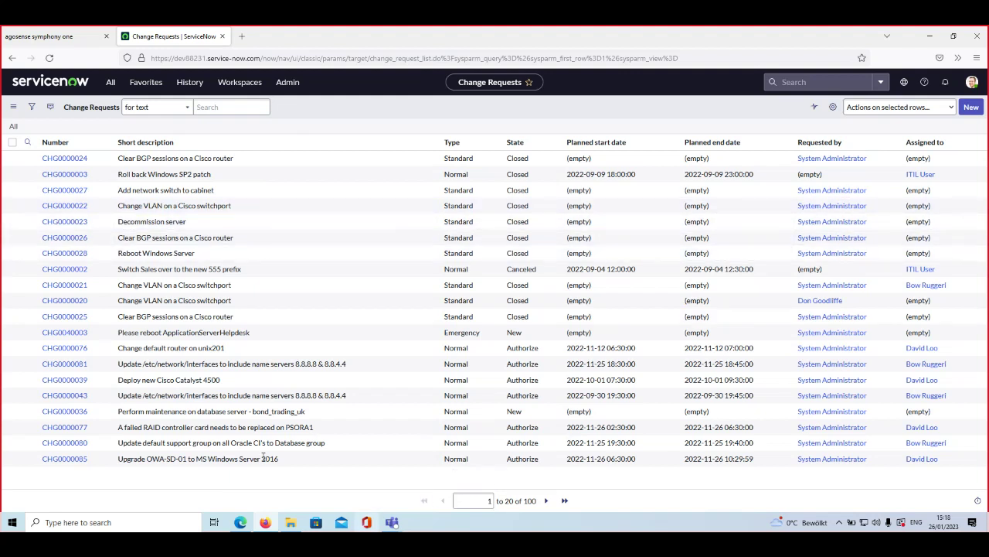
click(224, 161)
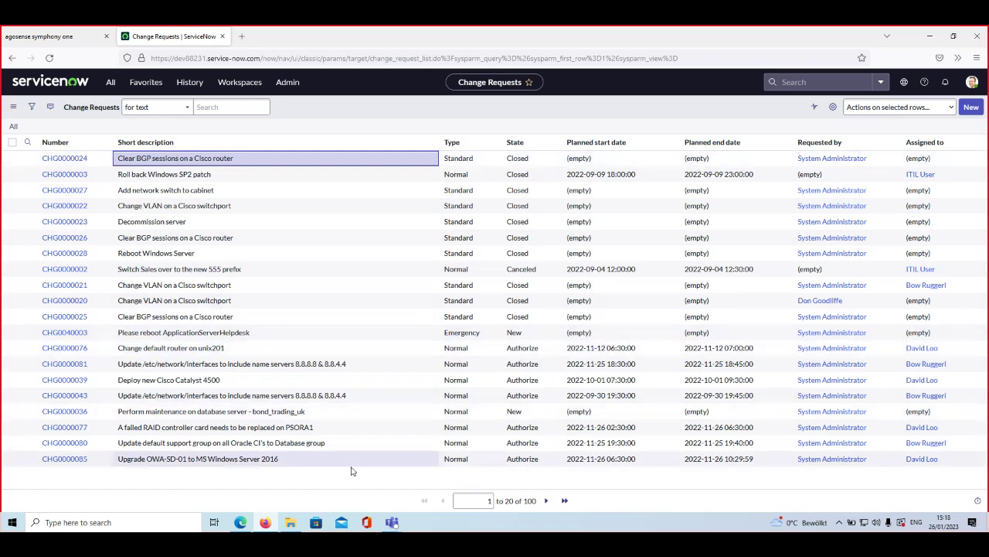
click(266, 523)
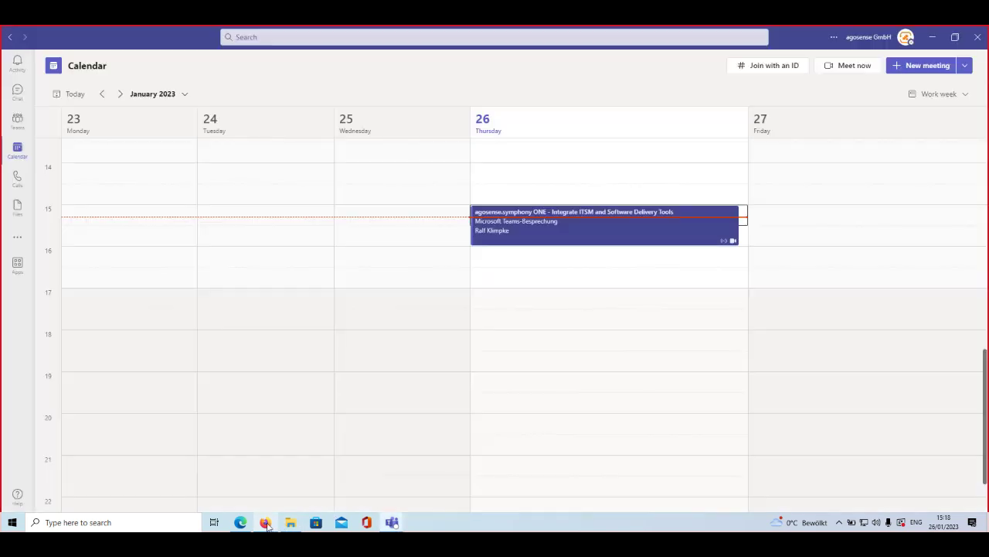
Step: Restore the ServiceNow window, then switch to codebeamer and reload the Bugs list with F5
click(266, 523)
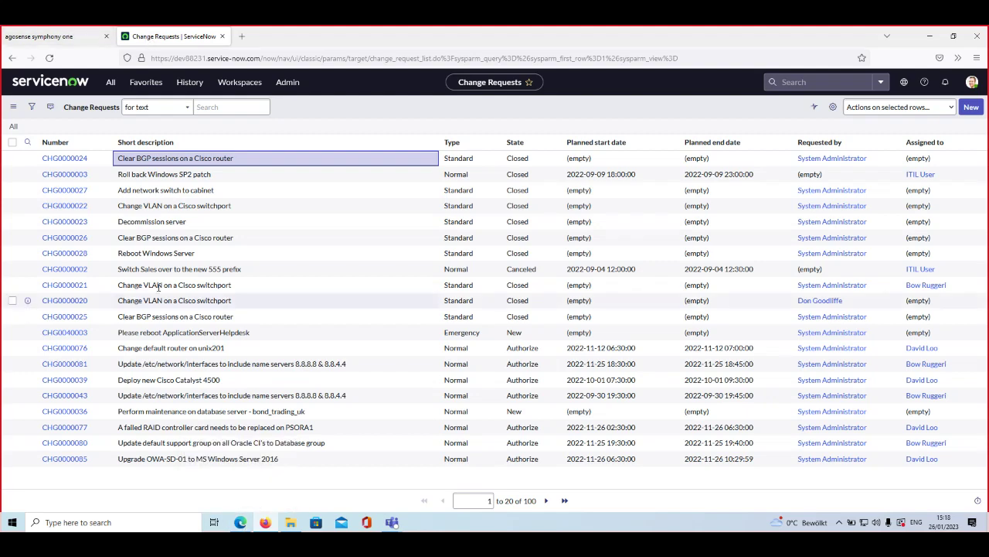
click(240, 523)
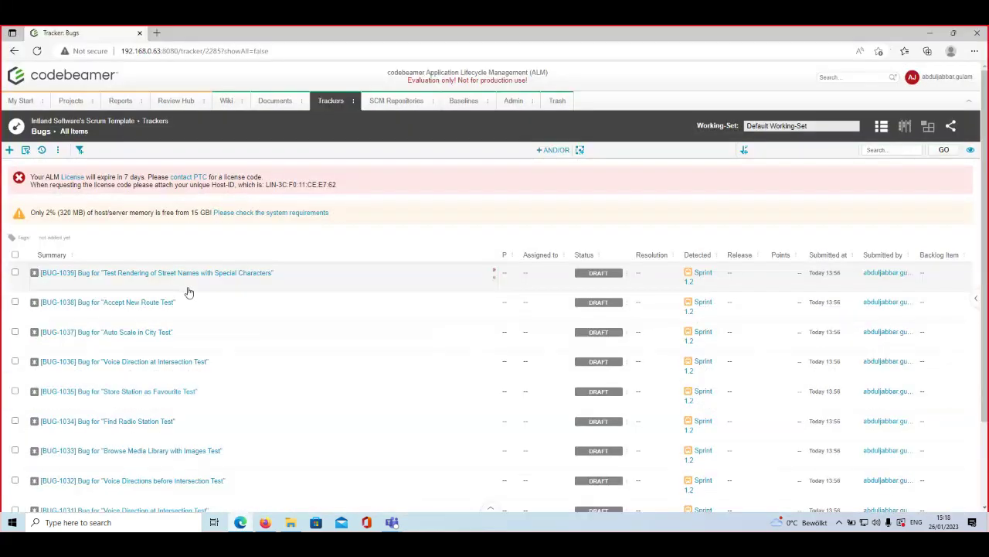
key(F5)
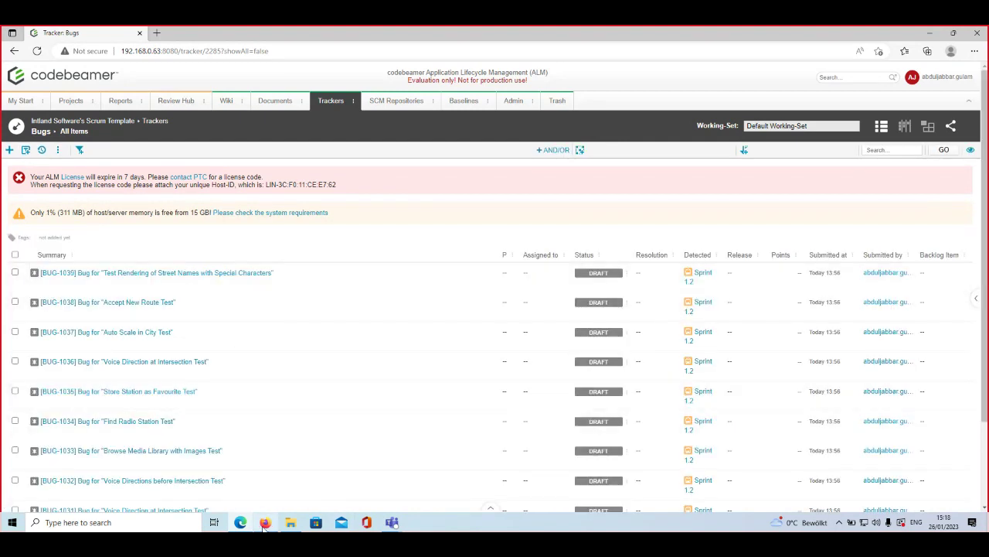
Step: Switch to agosense.symphony ONE and show the Syncs list
mouse_move(265, 519)
click(263, 490)
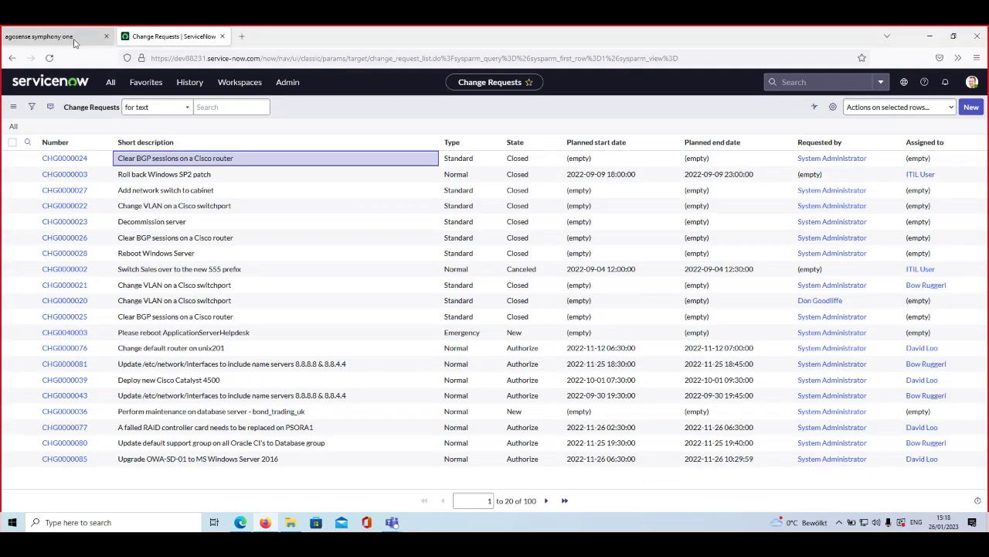
click(47, 35)
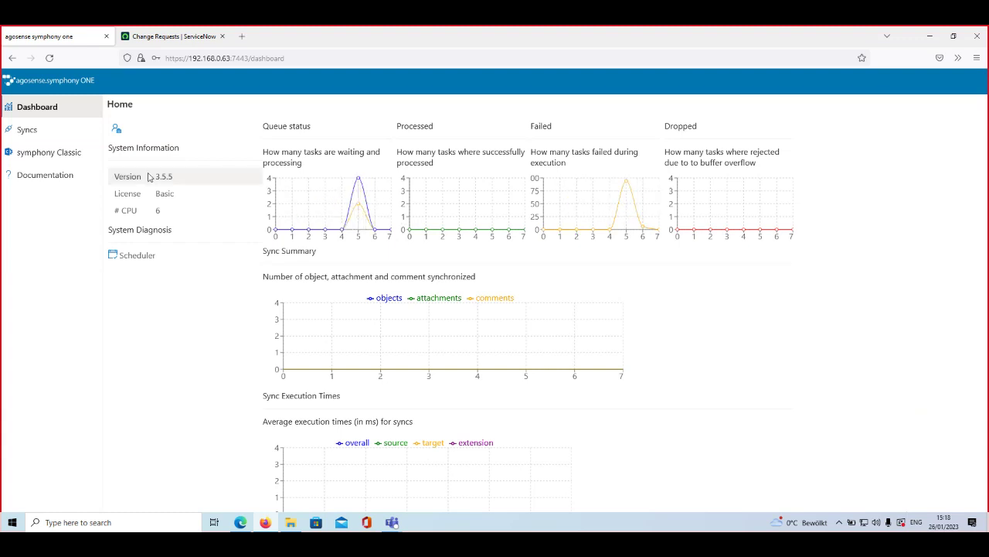
click(39, 138)
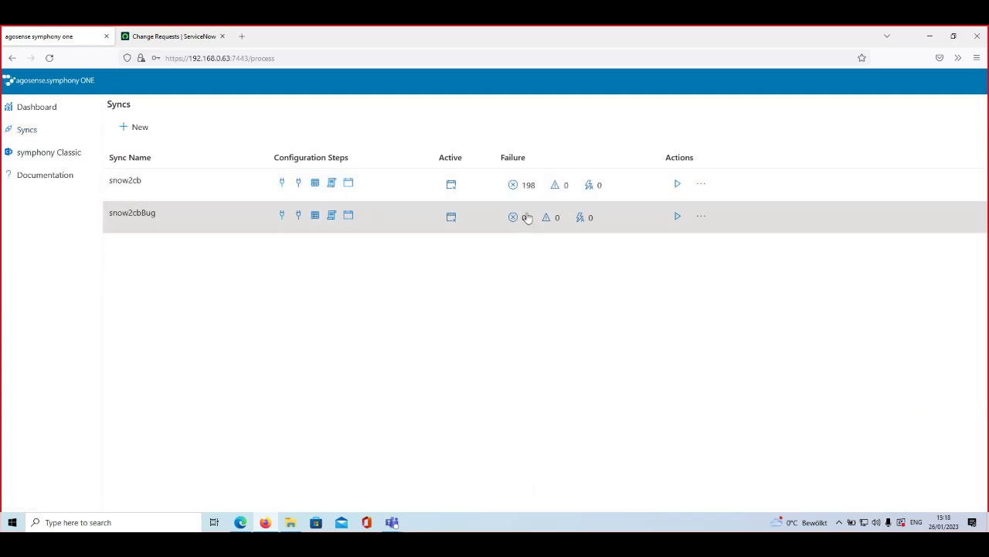
Step: Review snow2cbBug's first of 128 errors, a missing mandatory Description, then return to Syncs
click(511, 217)
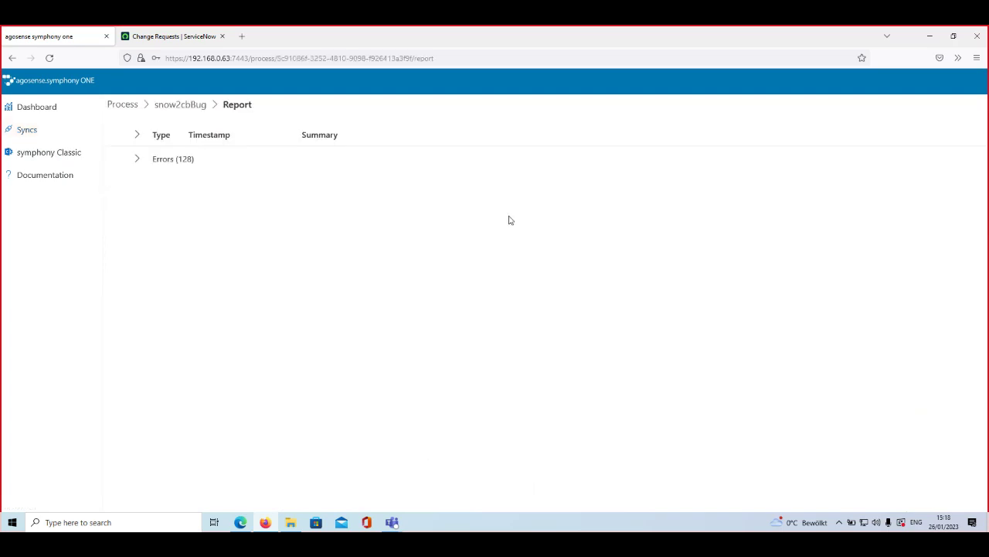
click(138, 161)
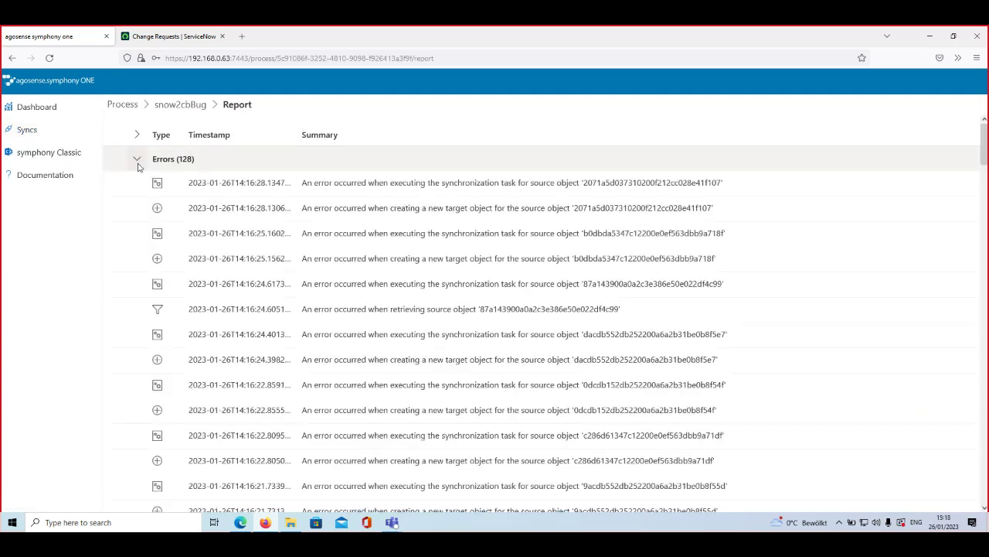
click(287, 184)
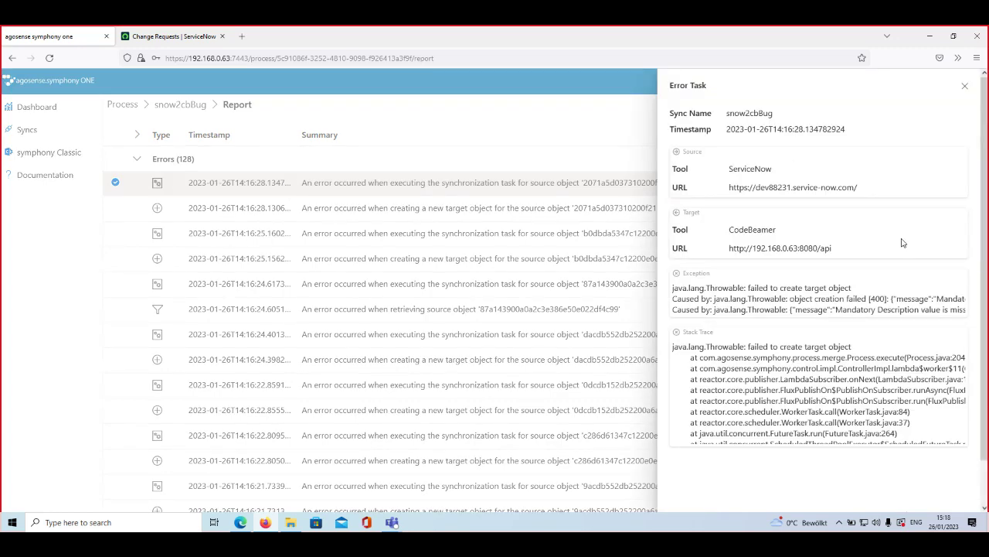
mouse_move(873, 298)
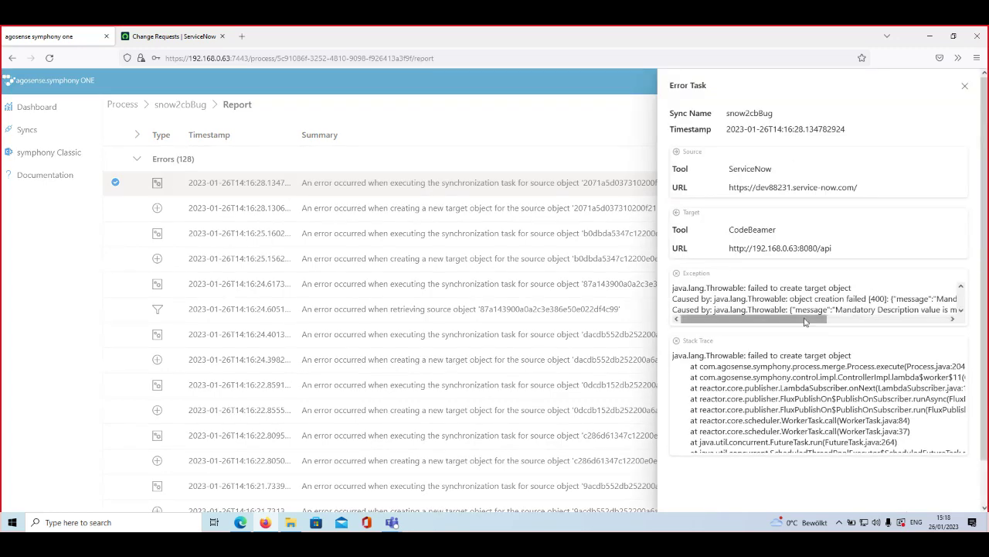
scroll(805, 322, right, 4)
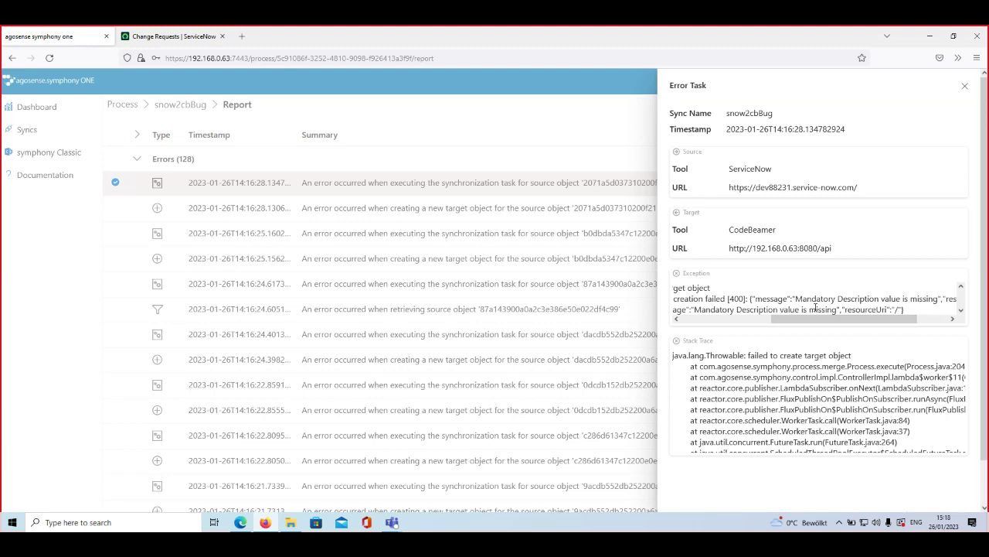
scroll(820, 309, left, 2)
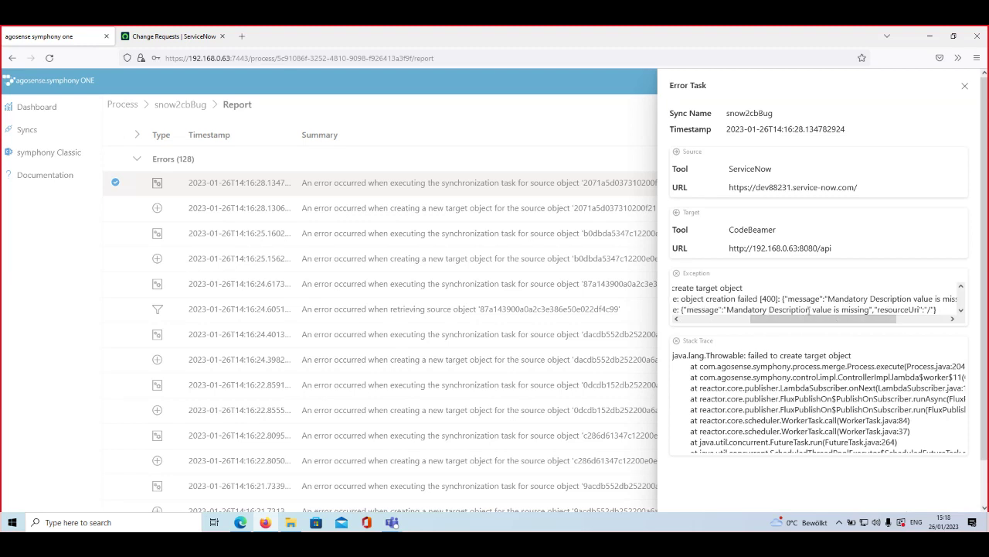
drag(777, 310, 823, 310)
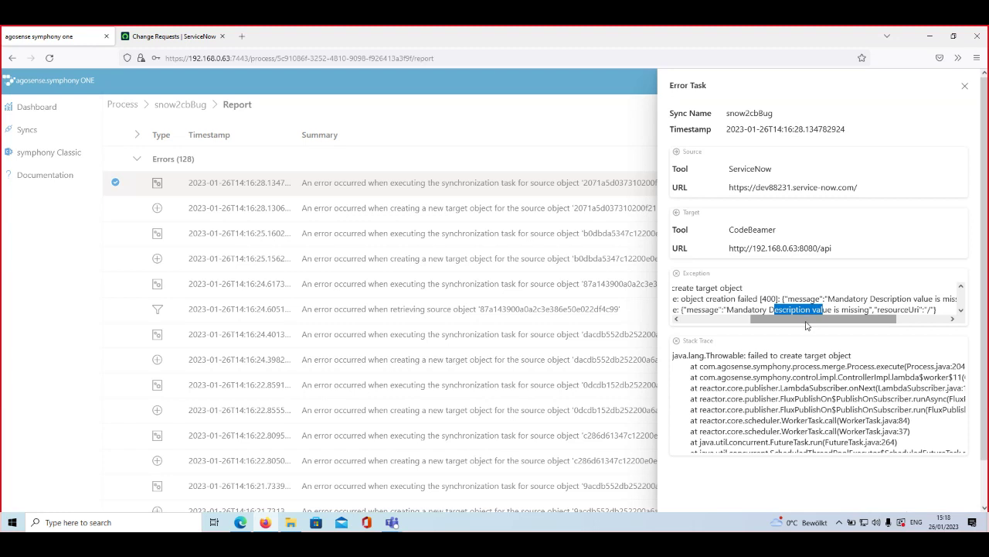
drag(806, 321, 867, 310)
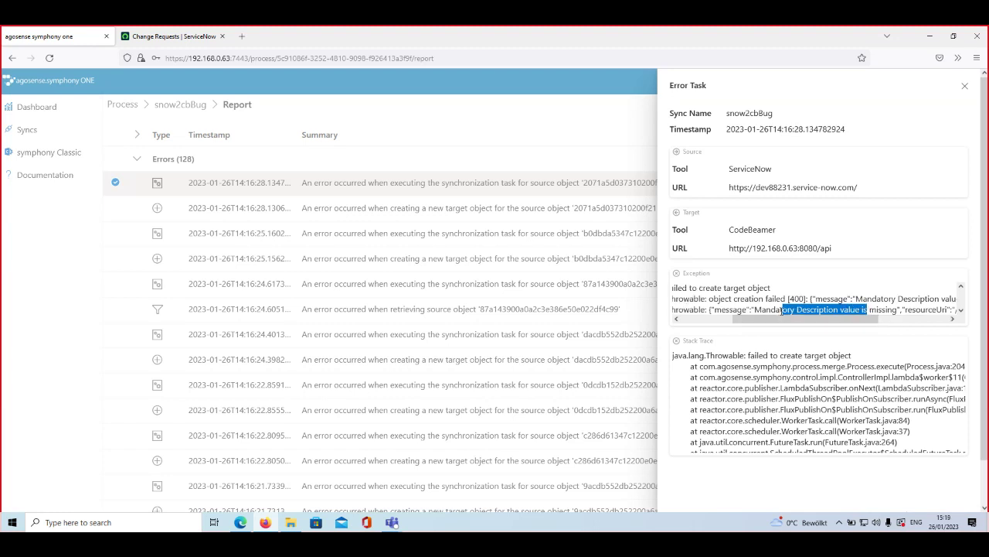
click(212, 157)
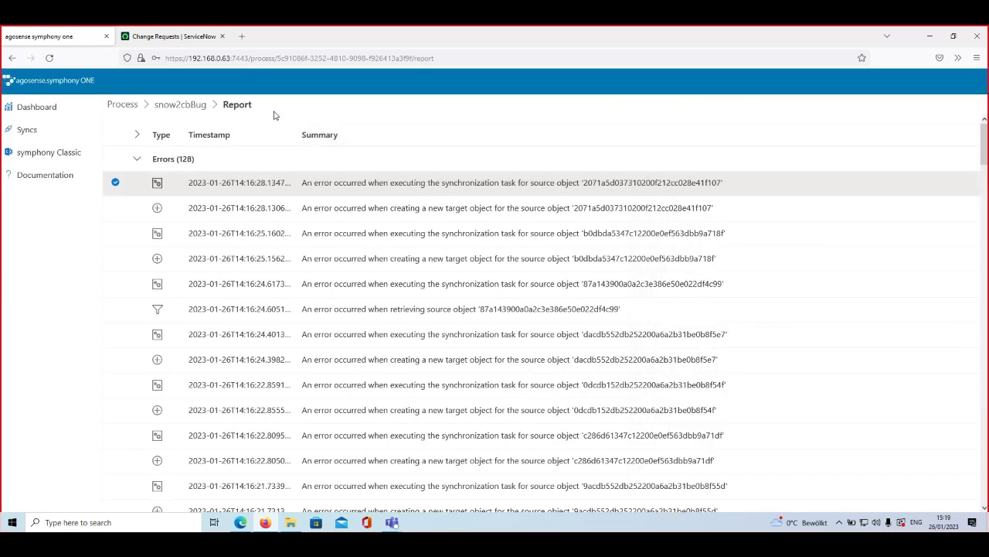
click(137, 104)
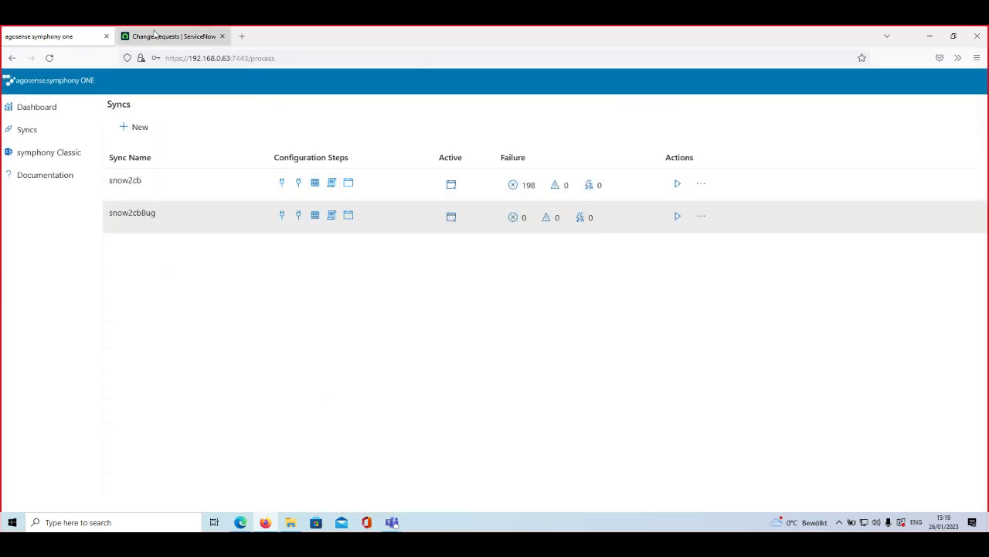
Step: Open CHG0000024 in ServiceNow, select 'sessions' in its short description, then return to agosense Syncs
click(155, 36)
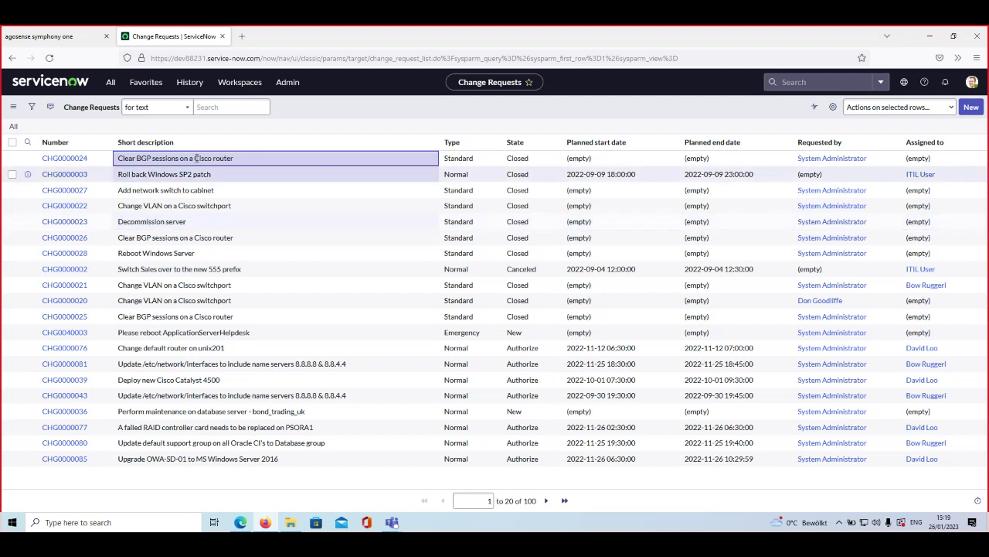
click(70, 158)
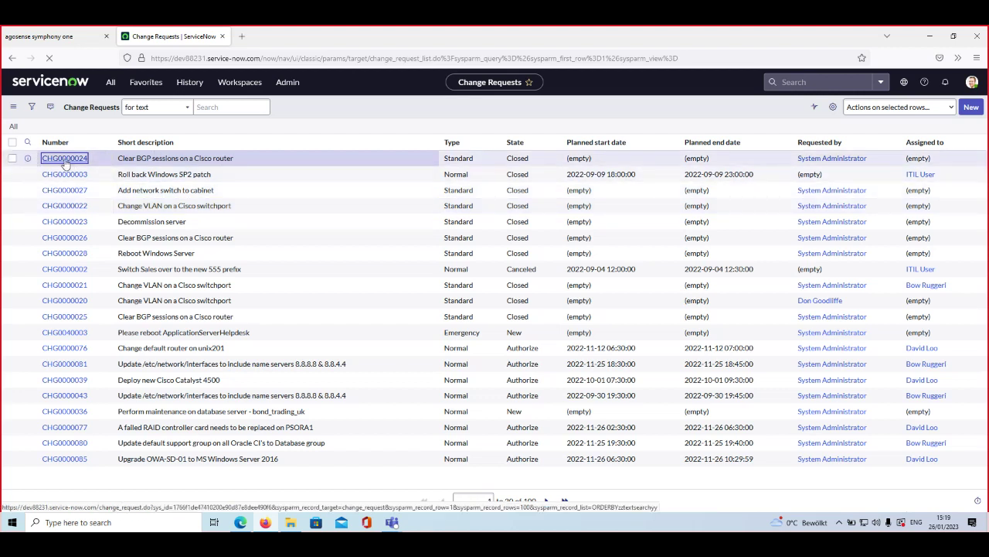
double_click(165, 158)
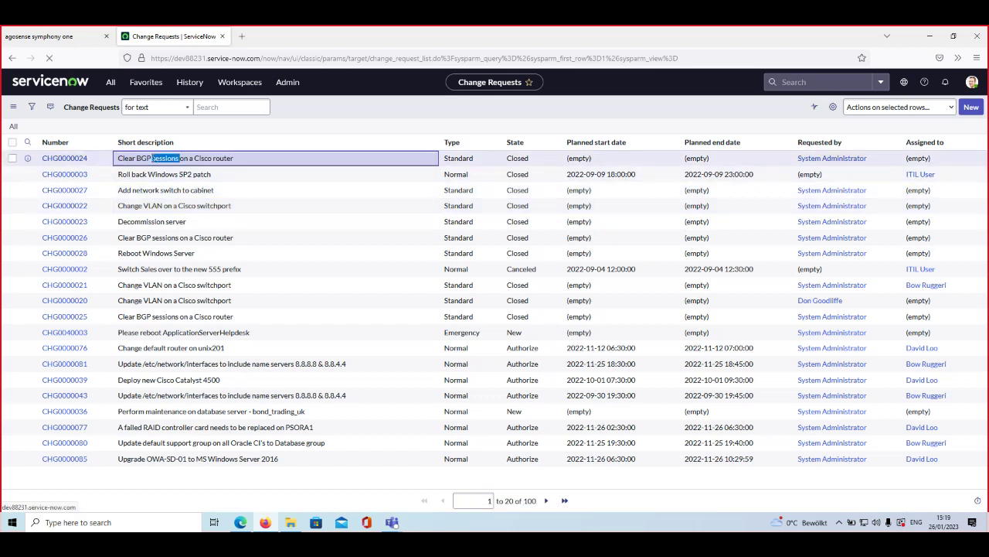
click(71, 39)
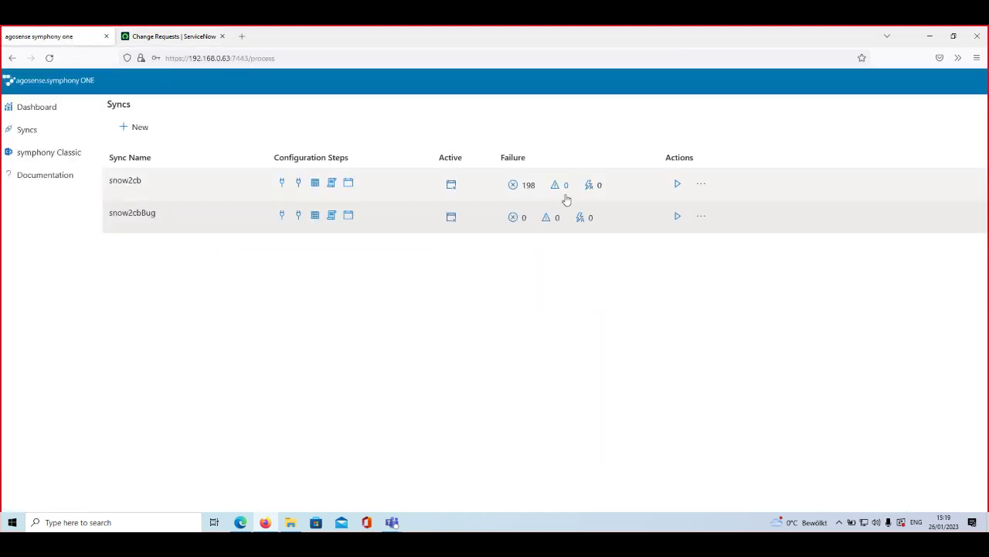
Step: Open snow2cbBug's Errors (128) and inspect the first error's 'Mandatory Description value is missing' exception
click(513, 218)
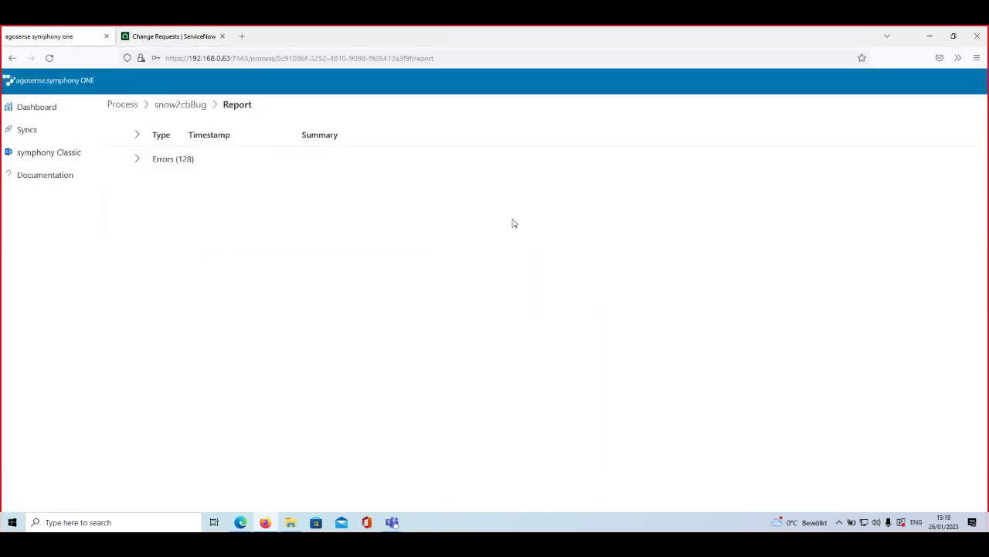
click(137, 159)
click(366, 193)
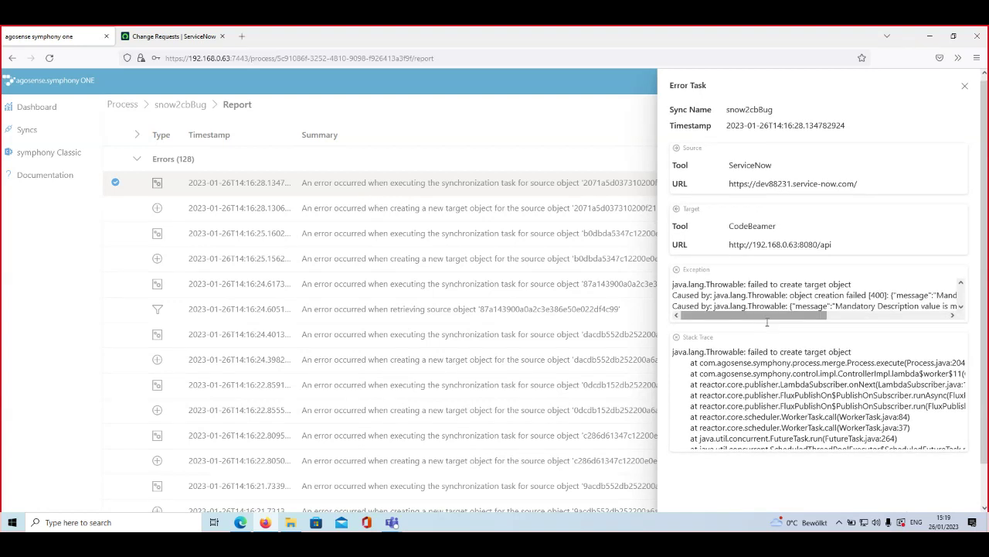
scroll(774, 264, down, 1)
mouse_move(775, 264)
mouse_down()
mouse_move(790, 279)
mouse_move(959, 255)
mouse_move(943, 262)
mouse_up()
drag(804, 394, 900, 394)
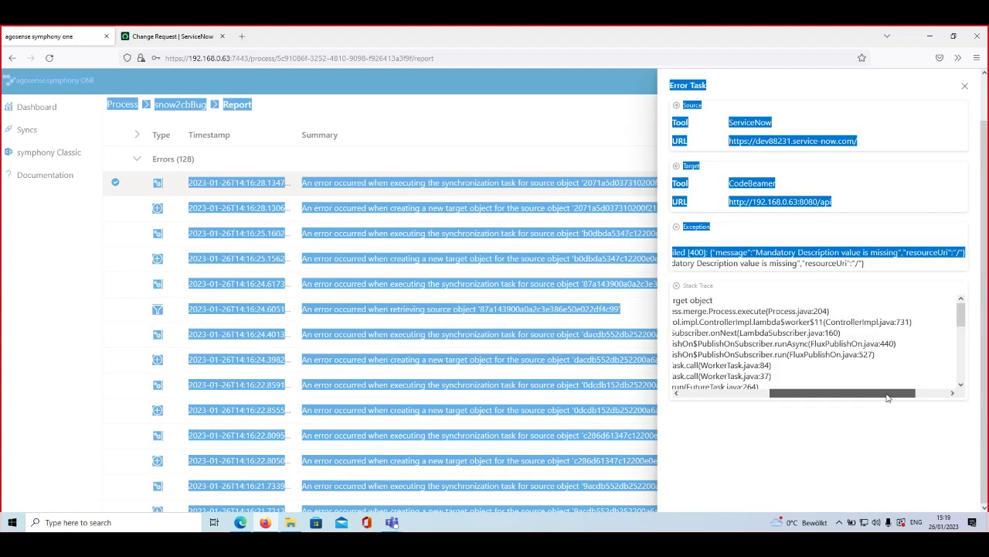
click(819, 257)
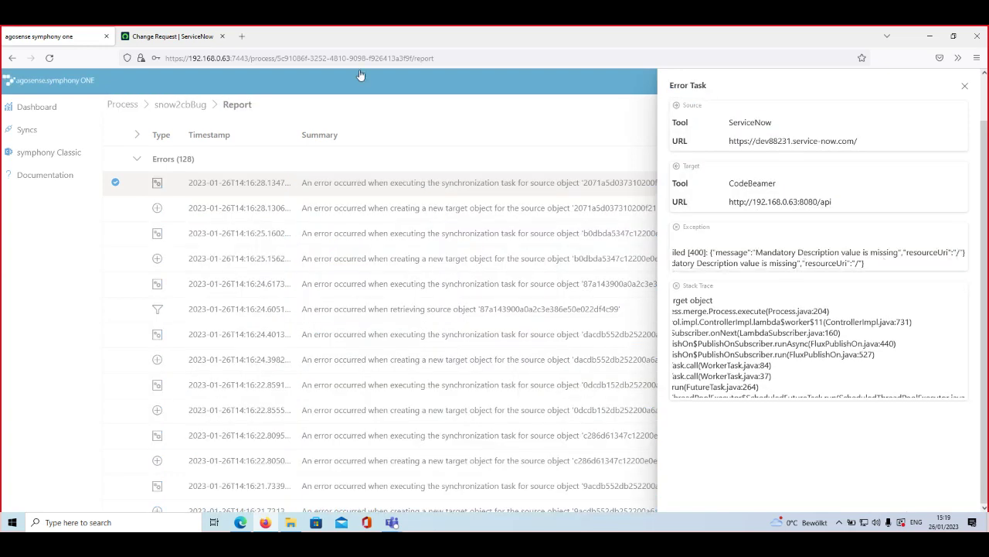
Step: Enter 'Test description' in CHG0000024's Description html field and update the change request
click(172, 37)
click(253, 476)
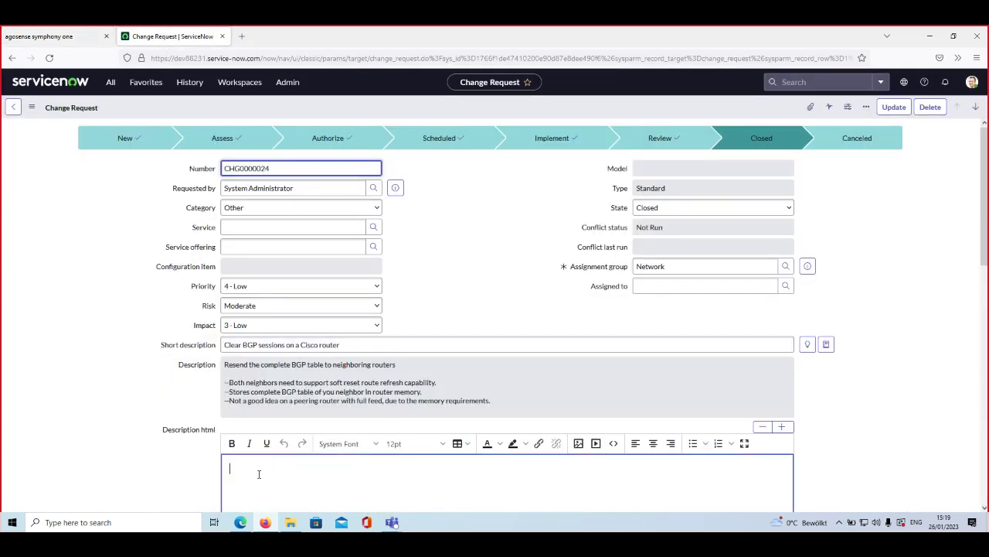
scroll(278, 470, down, 2)
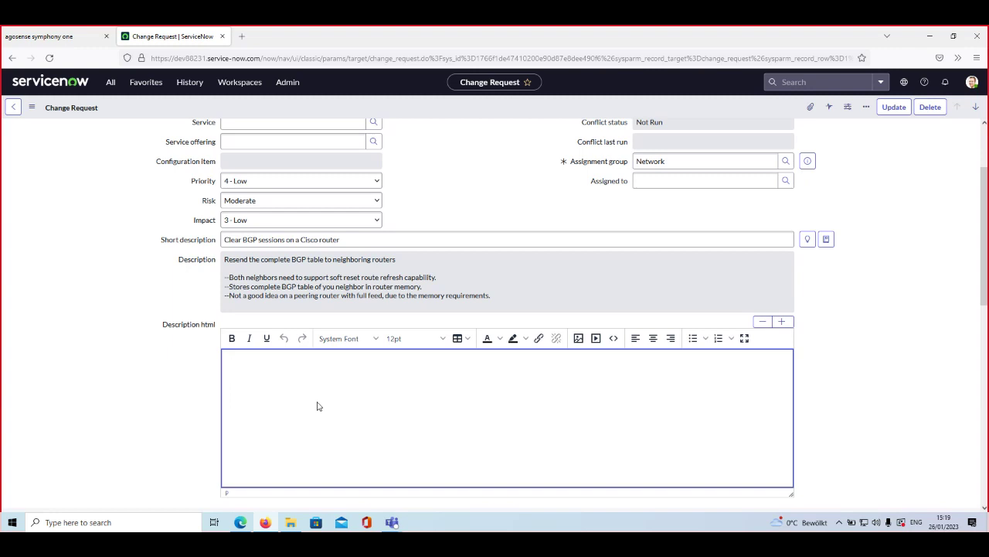
text(Test description)
click(893, 107)
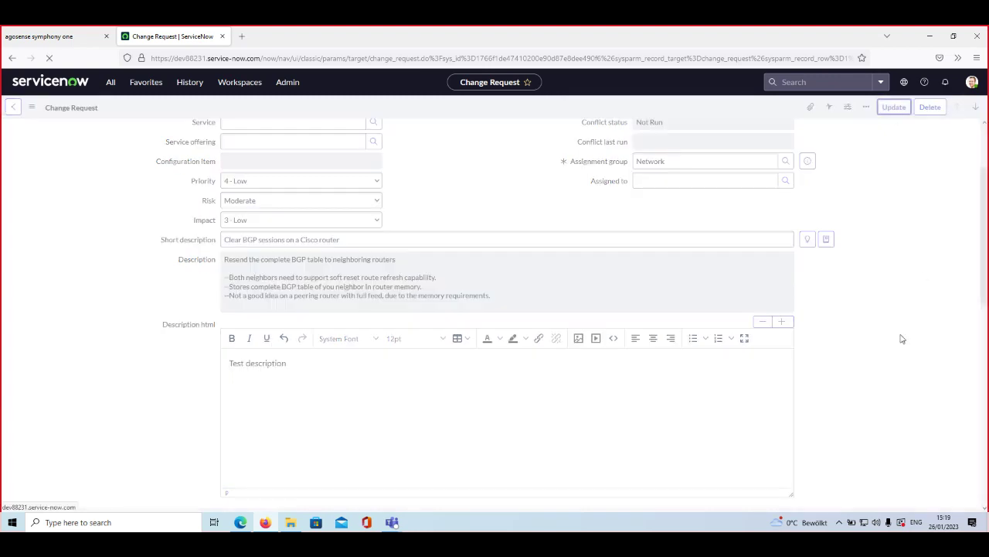
Step: Close the error details and run a confirmed full synchronization of snow2cbBug from Syncs
click(46, 35)
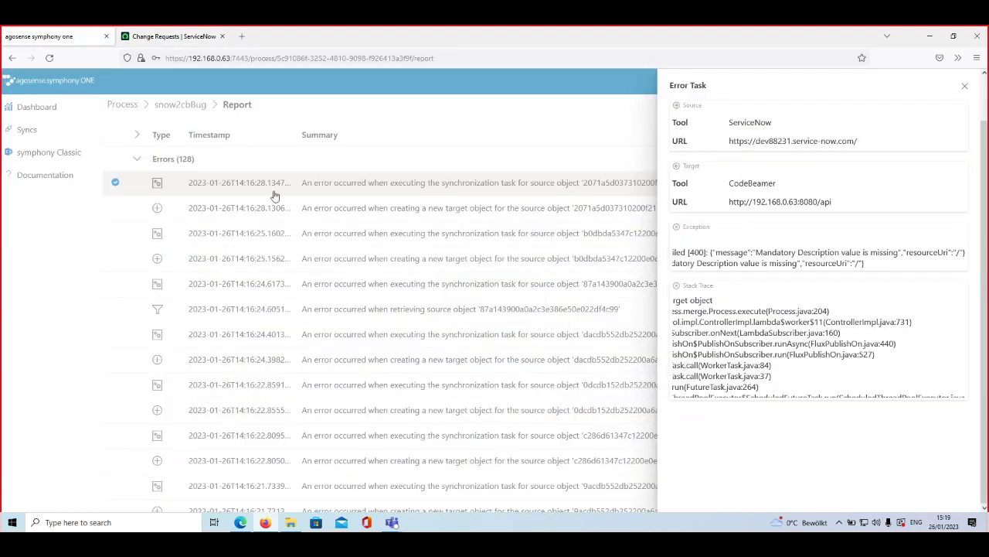
click(610, 121)
click(125, 104)
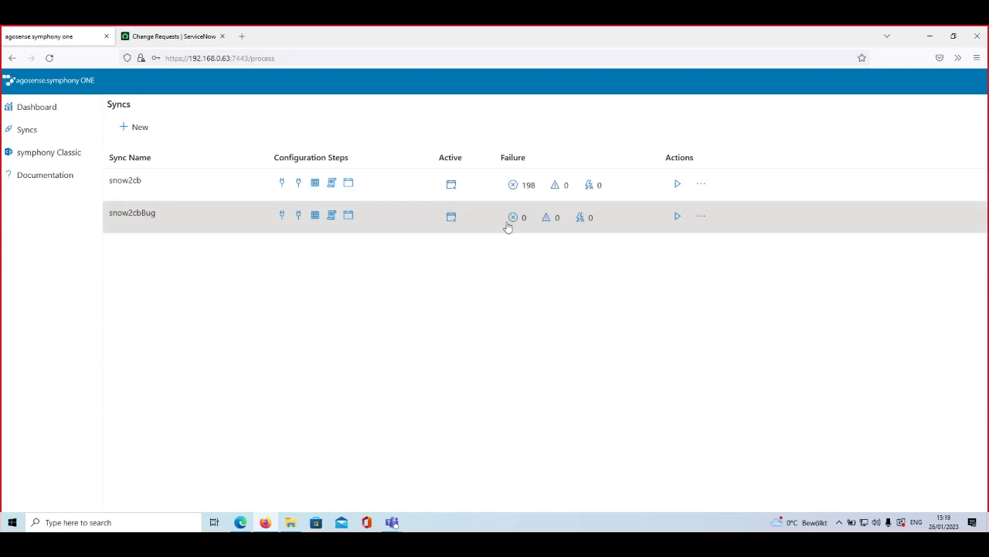
click(676, 217)
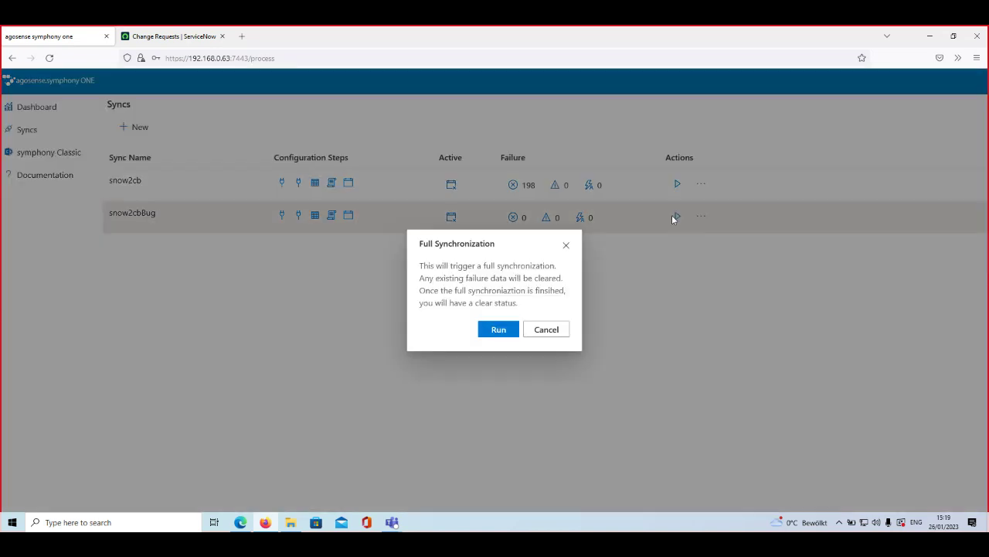
click(506, 335)
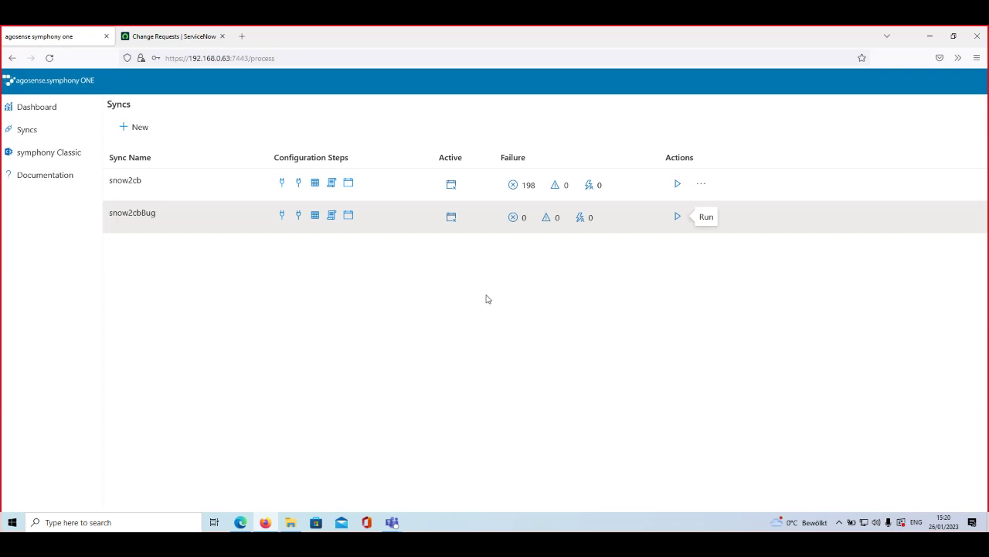
click(172, 41)
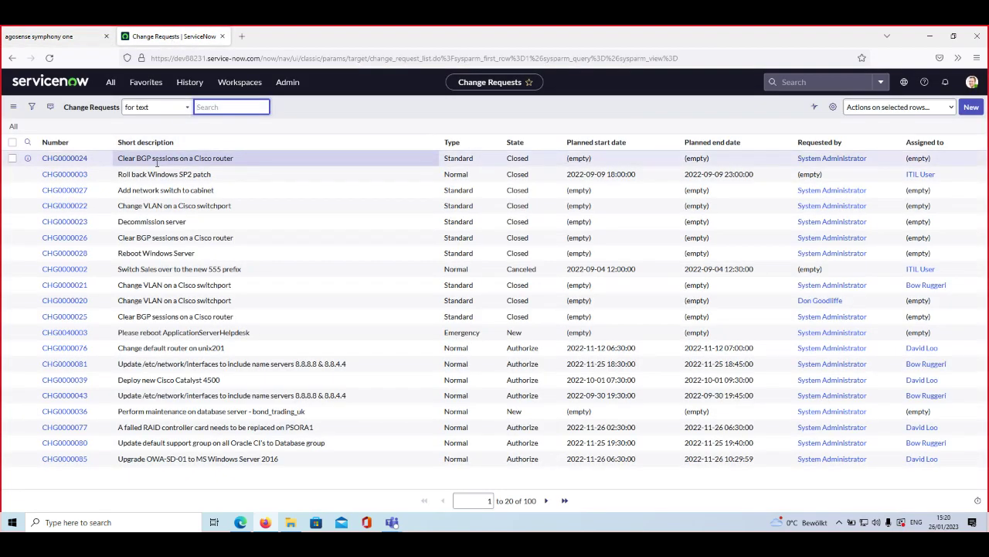
click(241, 521)
key(F5)
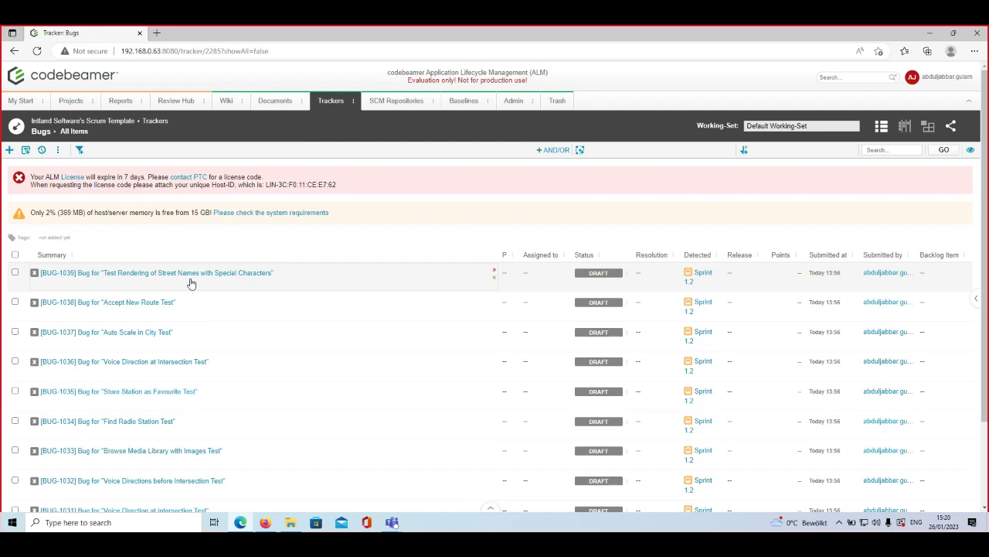
click(193, 278)
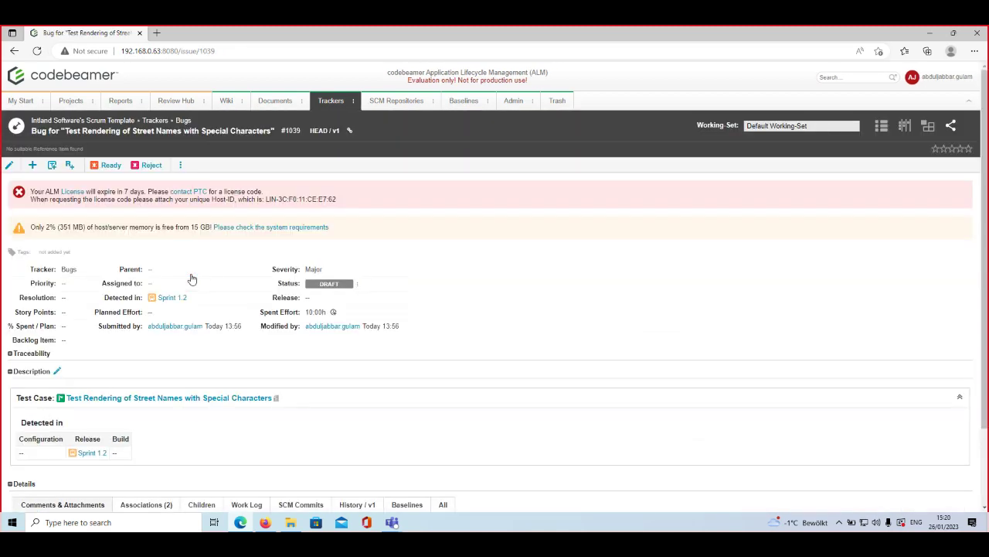
scroll(192, 278, down, 1)
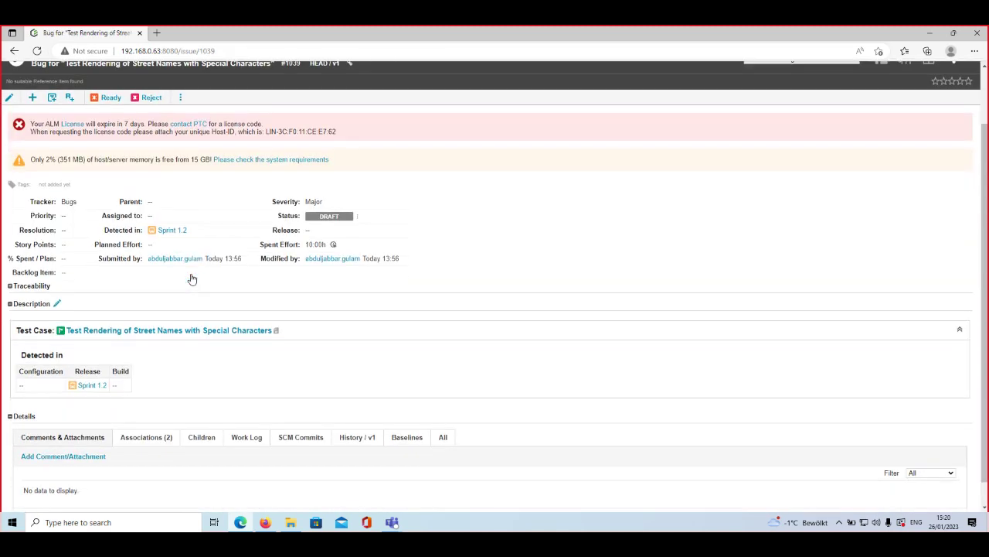
scroll(193, 278, down, 1)
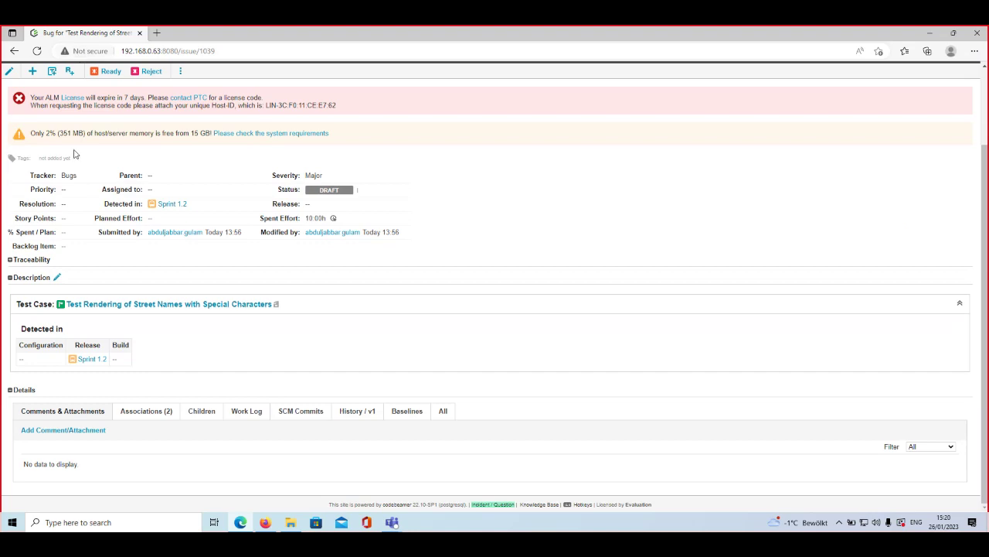
scroll(75, 159, up, 2)
click(331, 102)
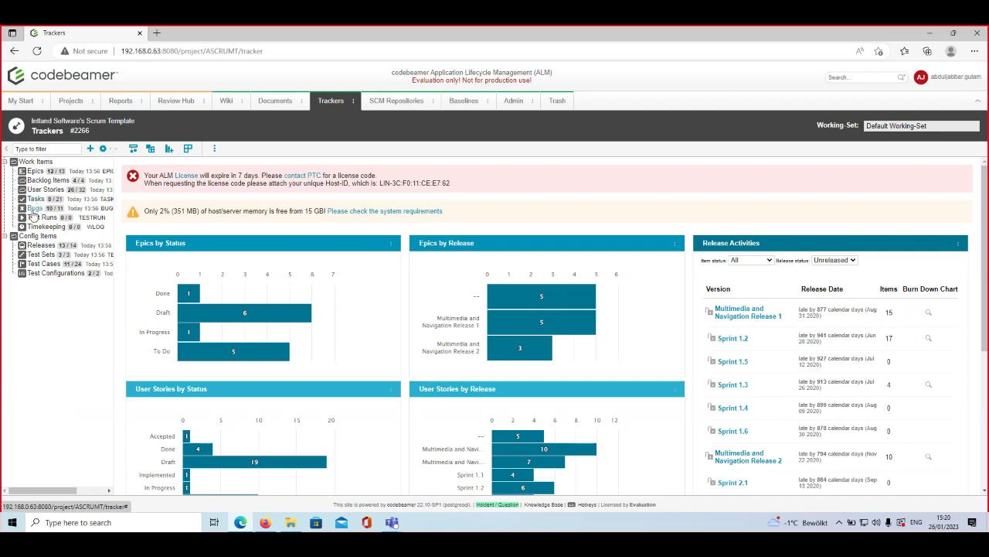
click(33, 212)
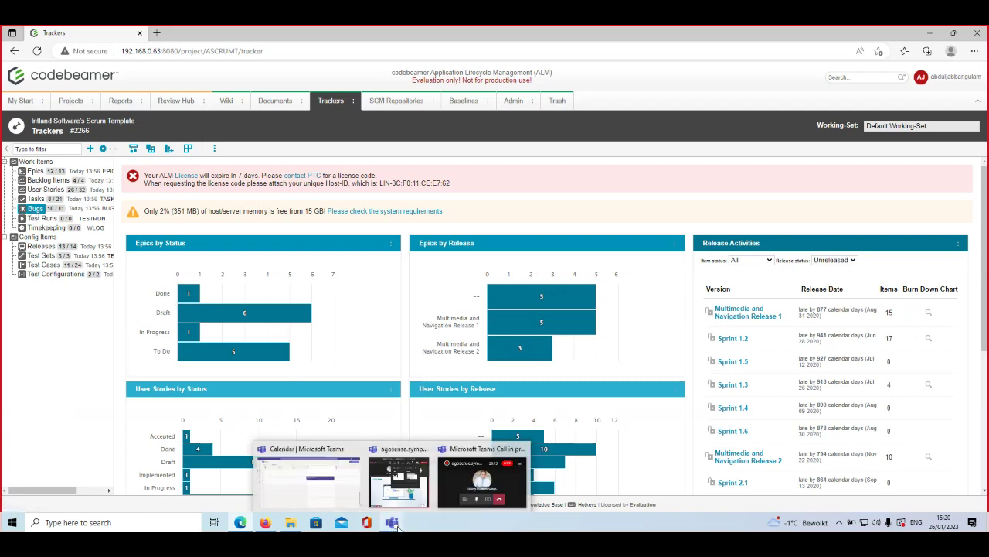
click(31, 208)
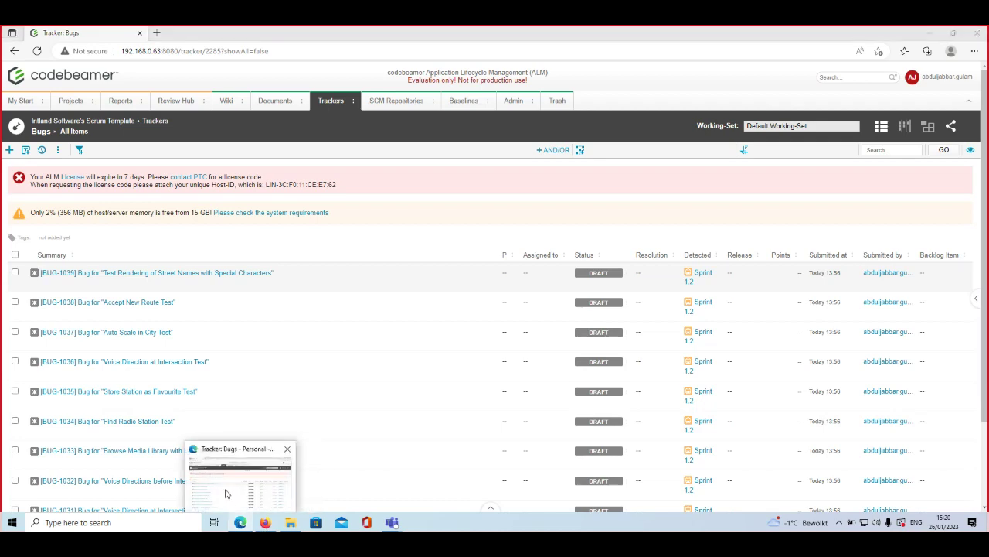
Step: Open change request CHG0000024 in ServiceNow, then return to the agosense Syncs list
click(266, 522)
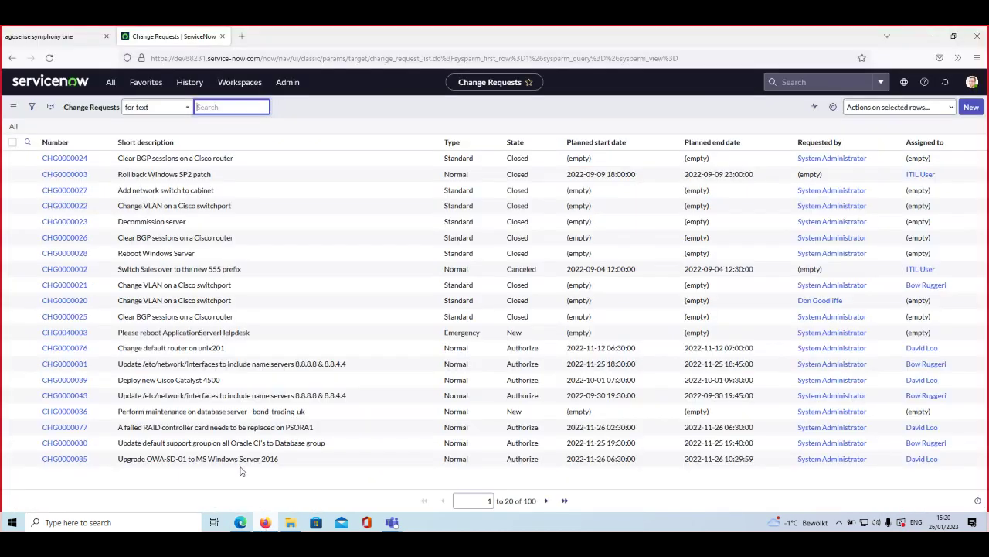
click(65, 159)
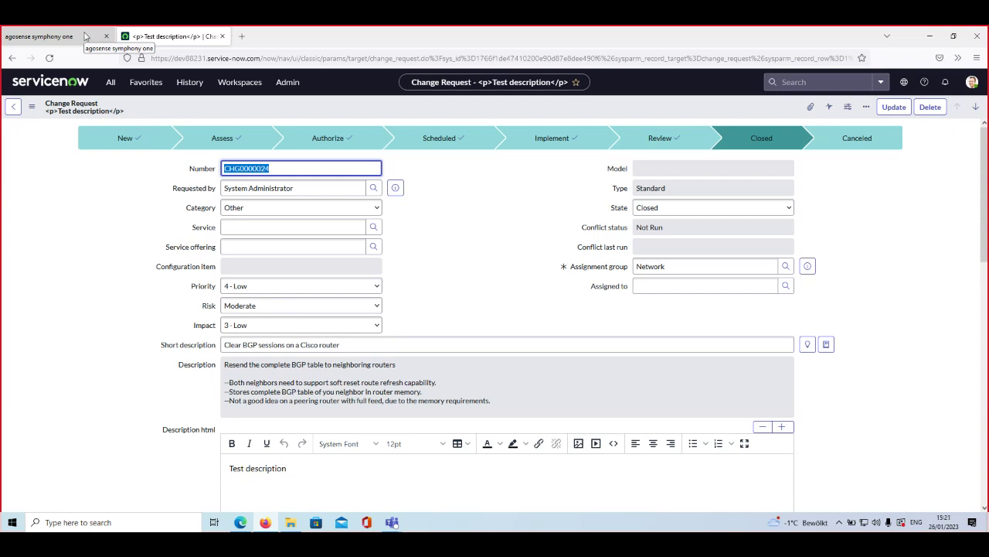
click(85, 37)
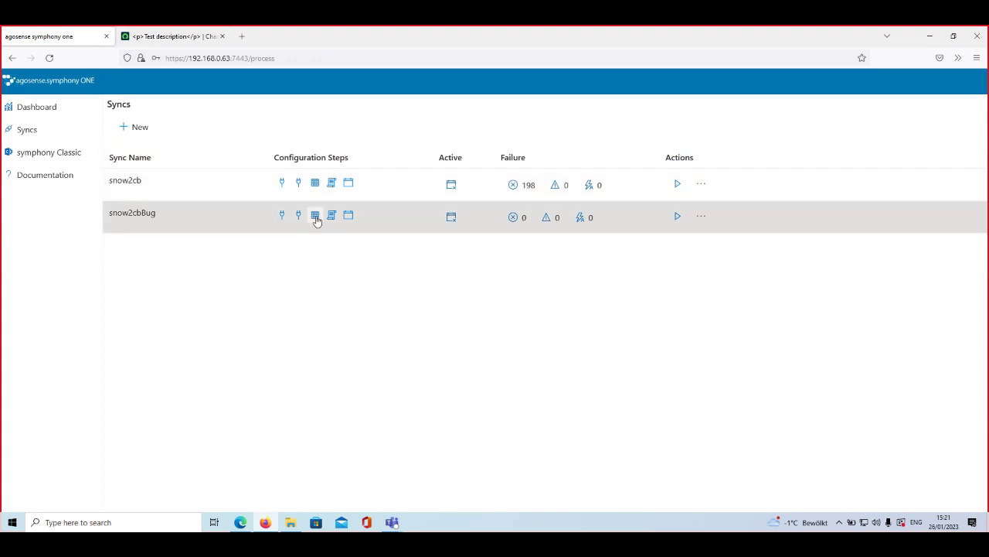
Step: Start a new one-way To Target mapping for snow2cbBug with source field None
click(316, 217)
click(137, 127)
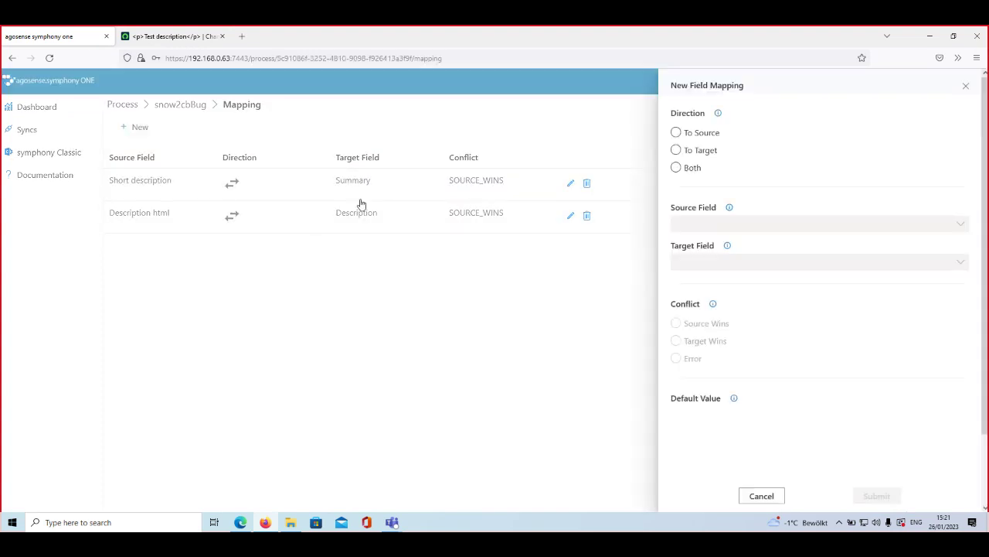
click(702, 150)
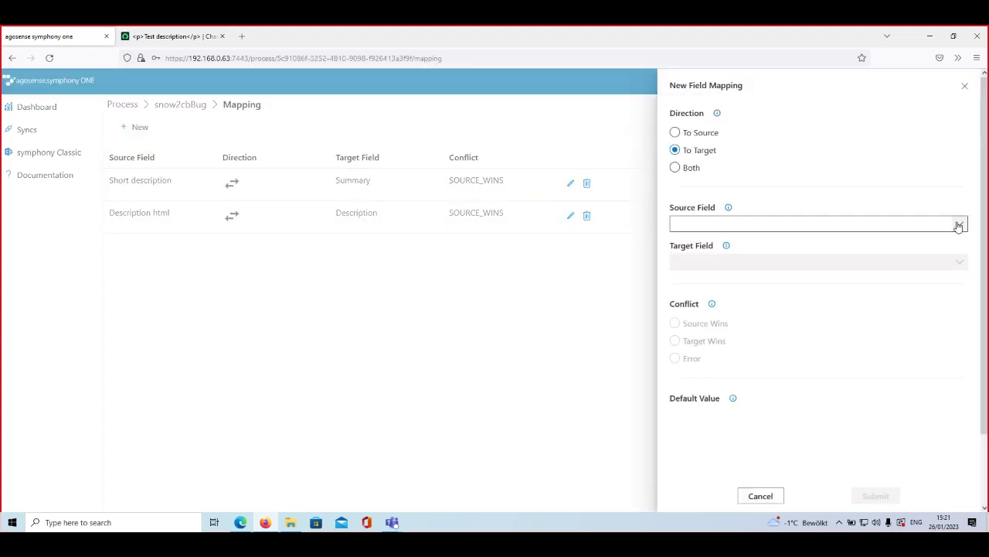
click(843, 222)
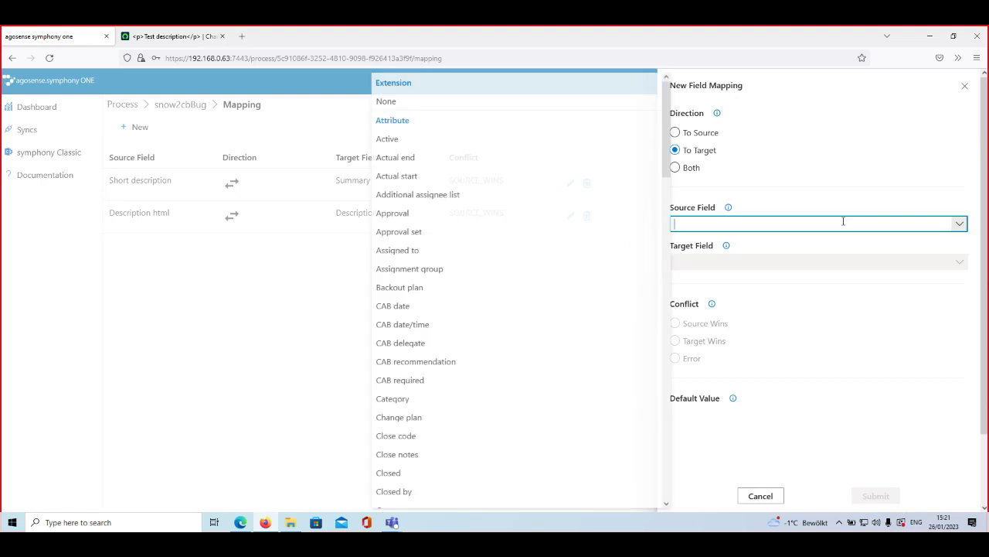
click(486, 104)
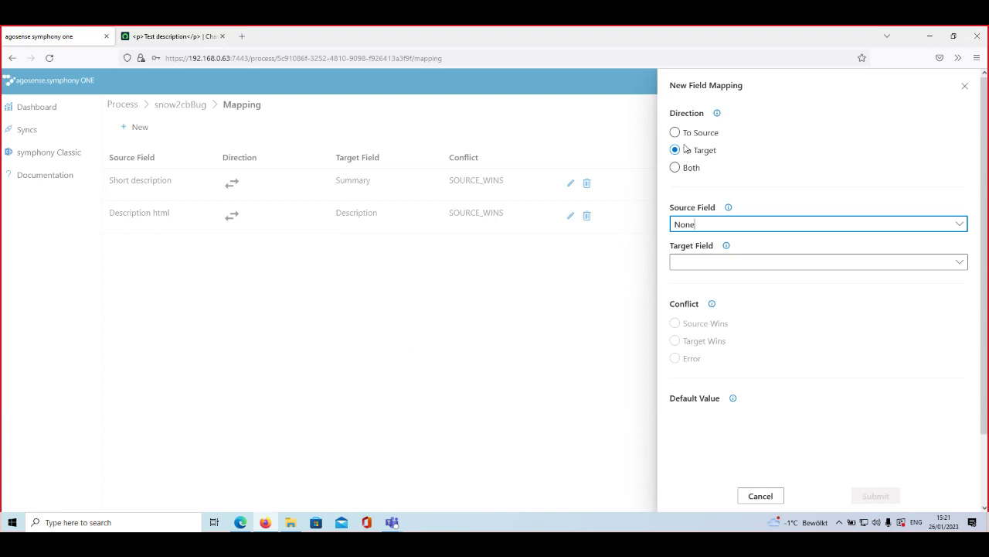
Step: Map to target field Description with default target value 'Default' and submit the mapping
click(956, 265)
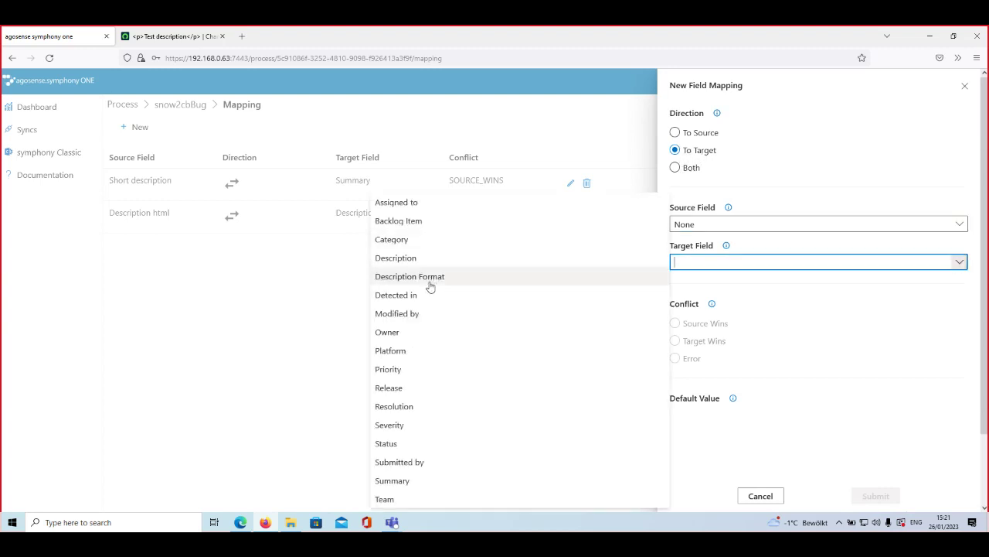
click(487, 260)
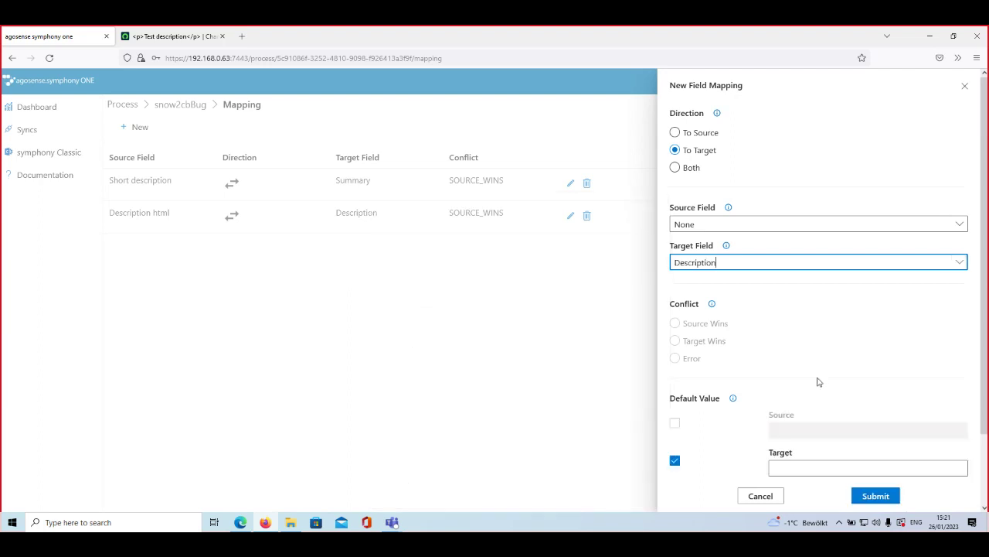
click(812, 469)
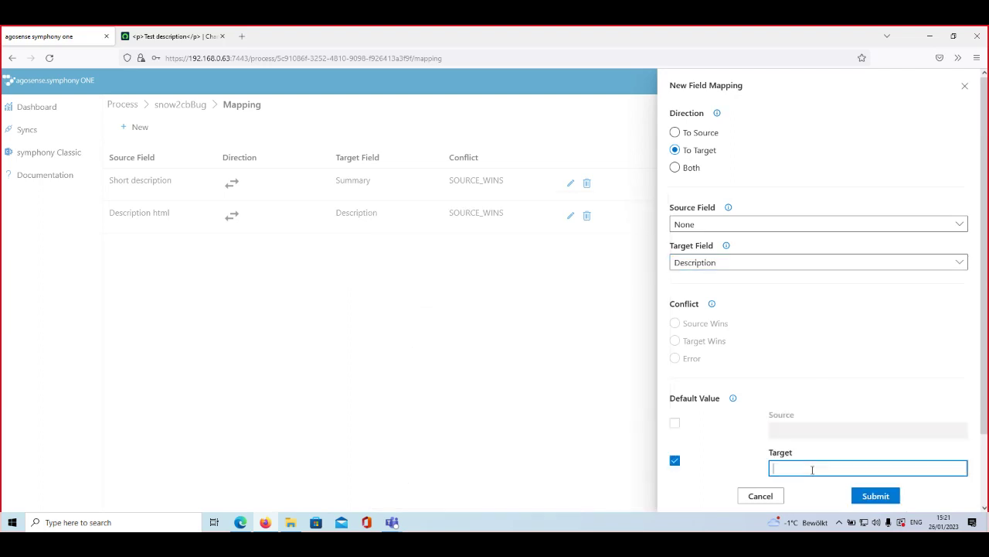
click(960, 262)
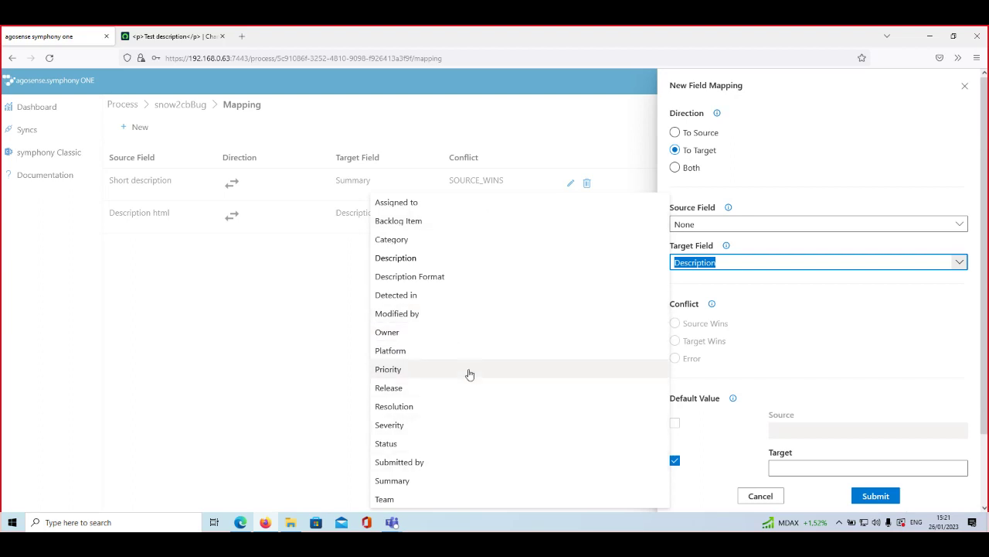
click(467, 389)
click(959, 468)
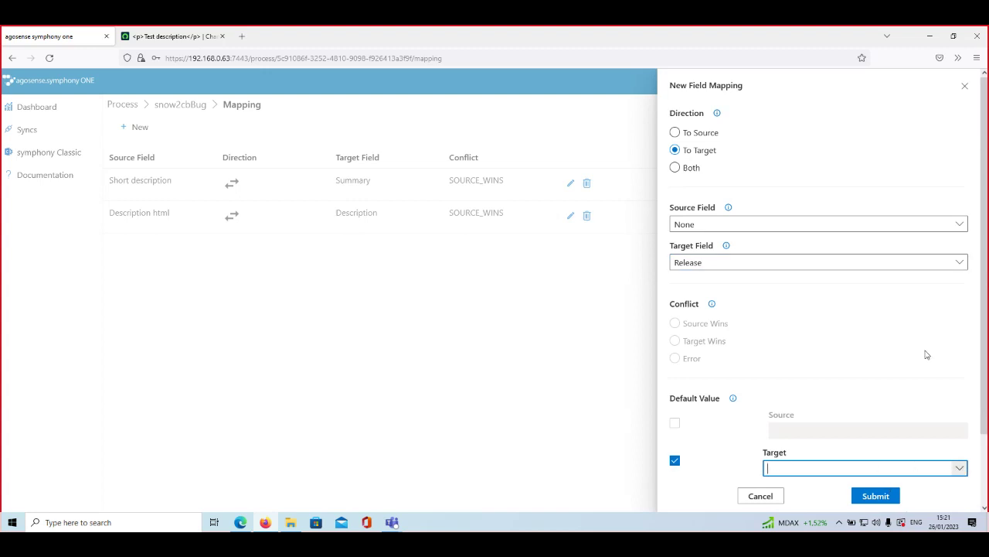
click(959, 263)
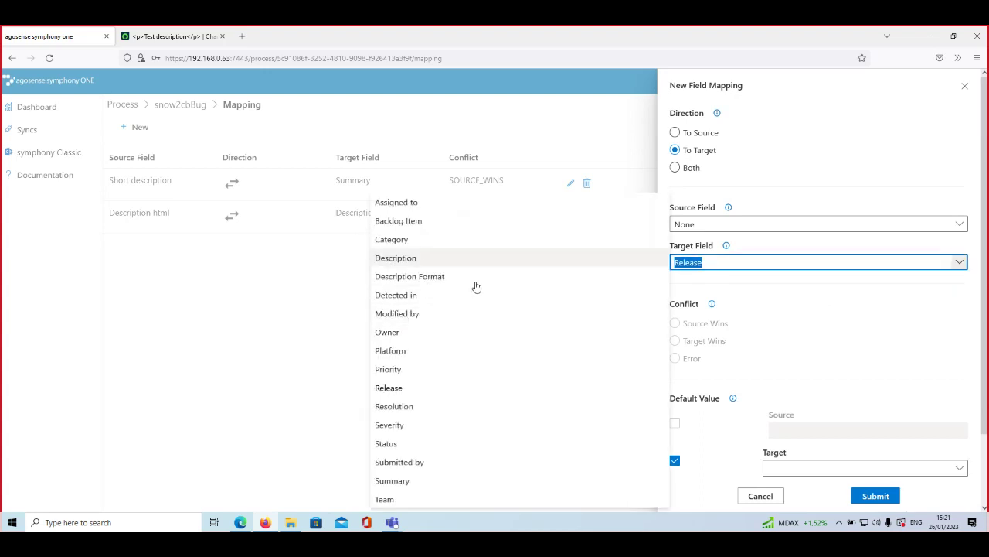
click(463, 258)
click(821, 467)
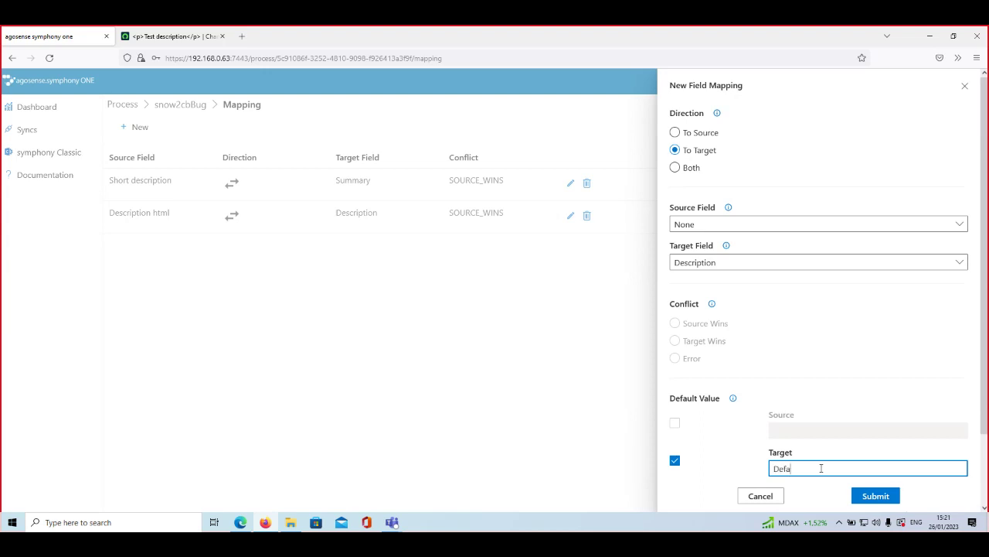
text(Default)
click(881, 496)
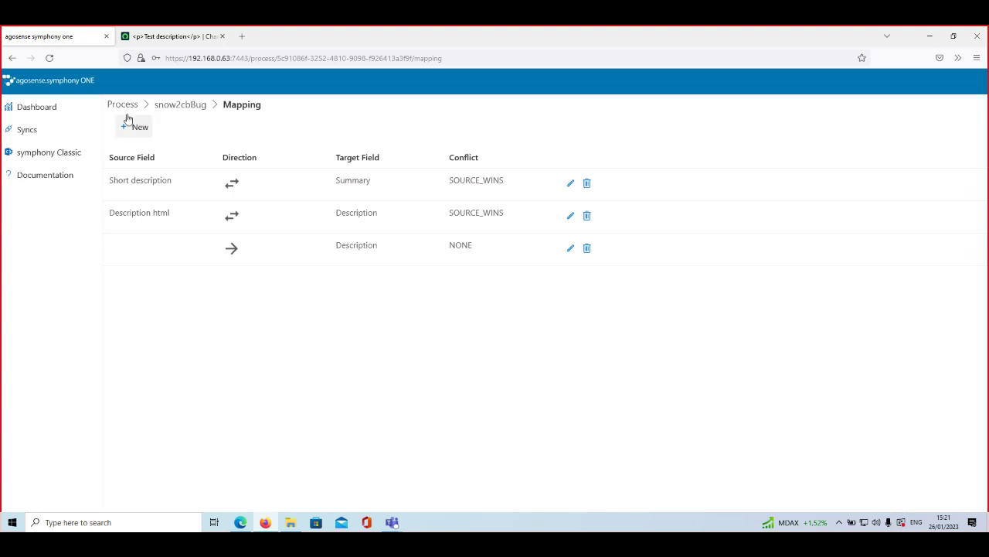
Step: Return to Closed change request CHG0000024, whose Description still reads 'Test description'
click(183, 39)
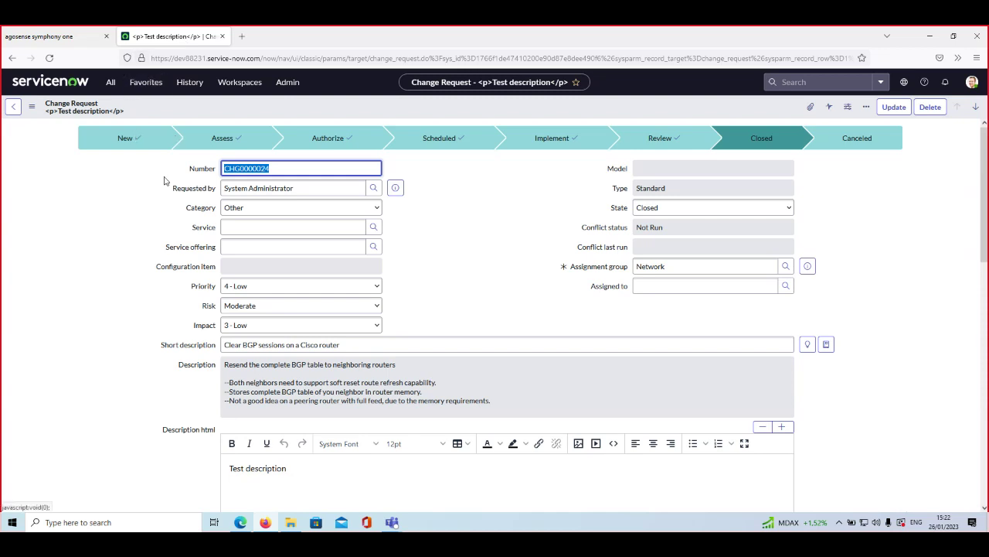
click(133, 221)
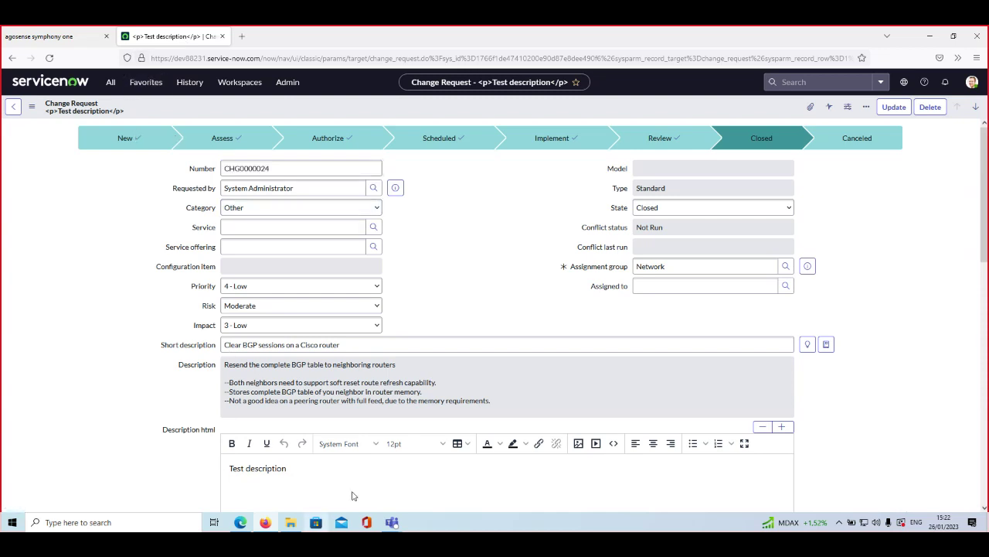
mouse_move(394, 524)
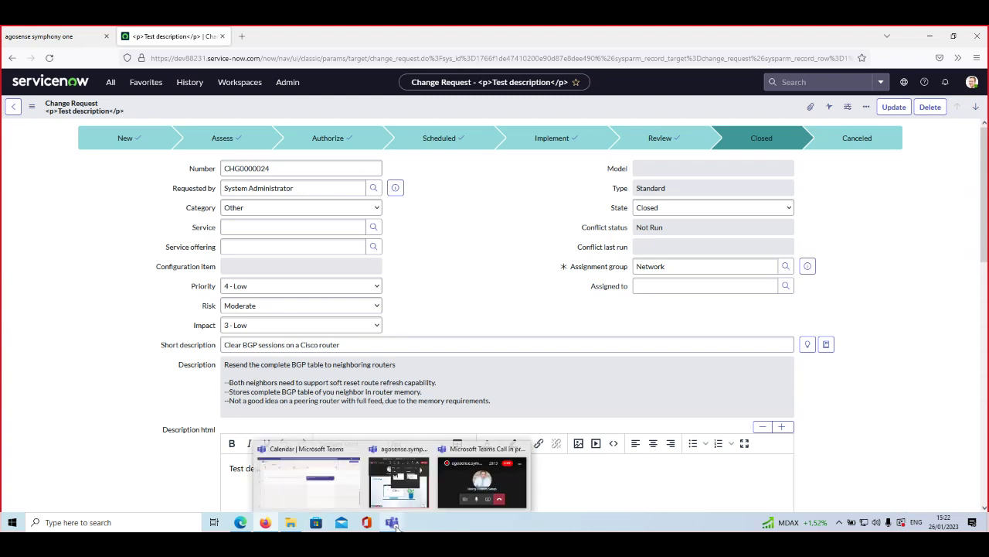
click(478, 483)
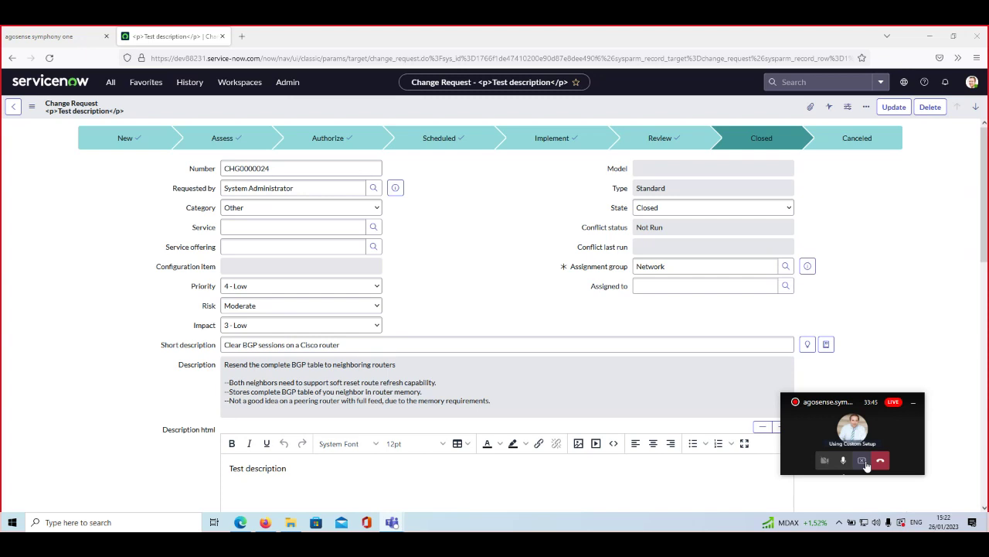
click(865, 461)
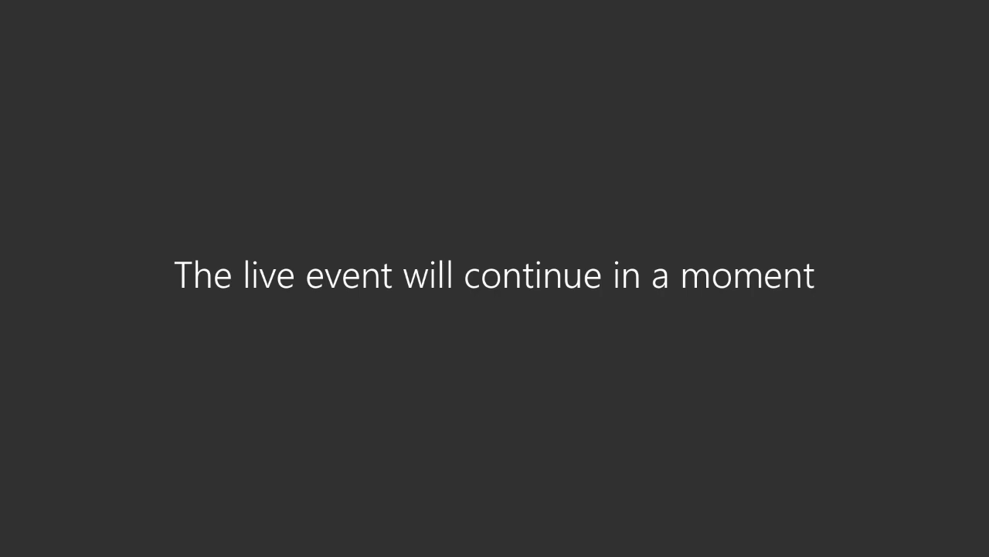